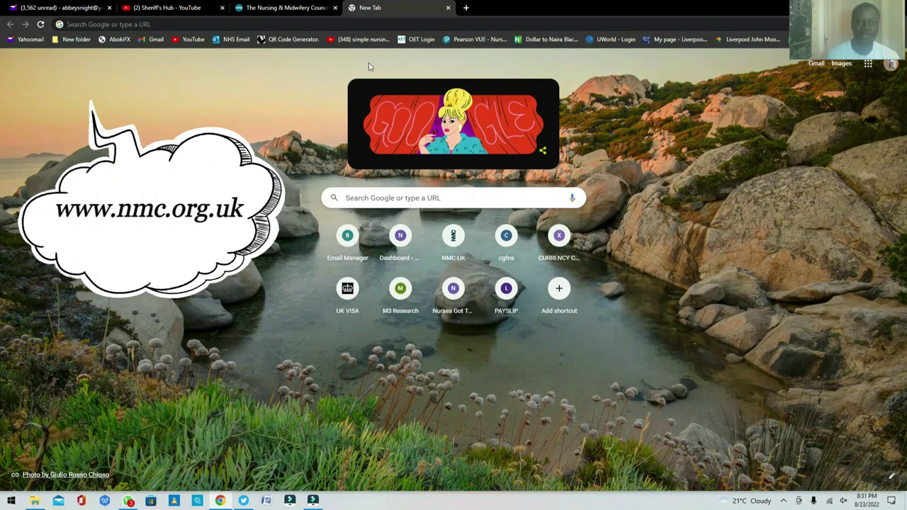
Load nmc.org.uk in the Chrome tab to reach the NMC homepage
left_click(357, 24)
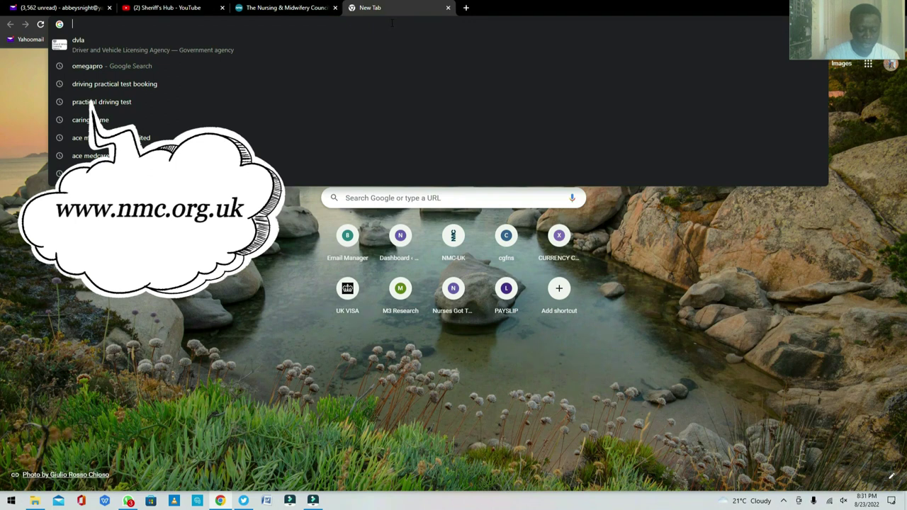
type("nmc")
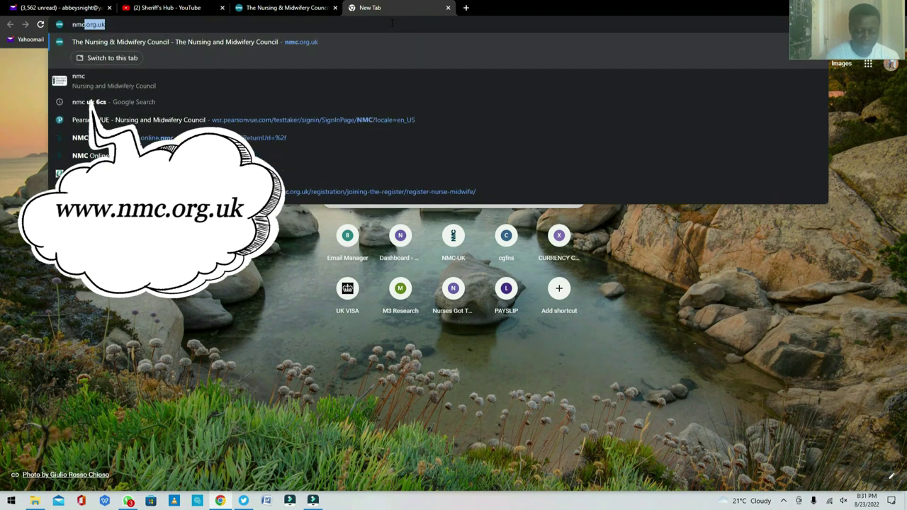
type(".org.")
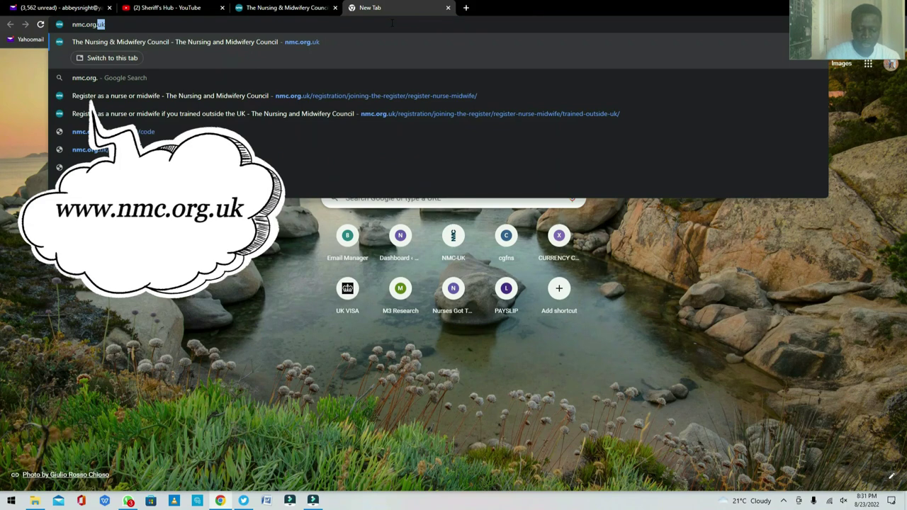
type("uk")
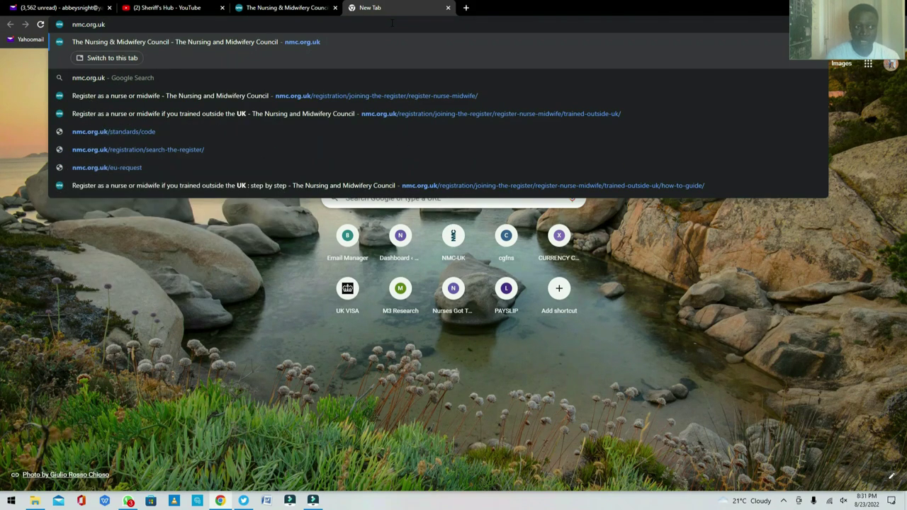
key("Return")
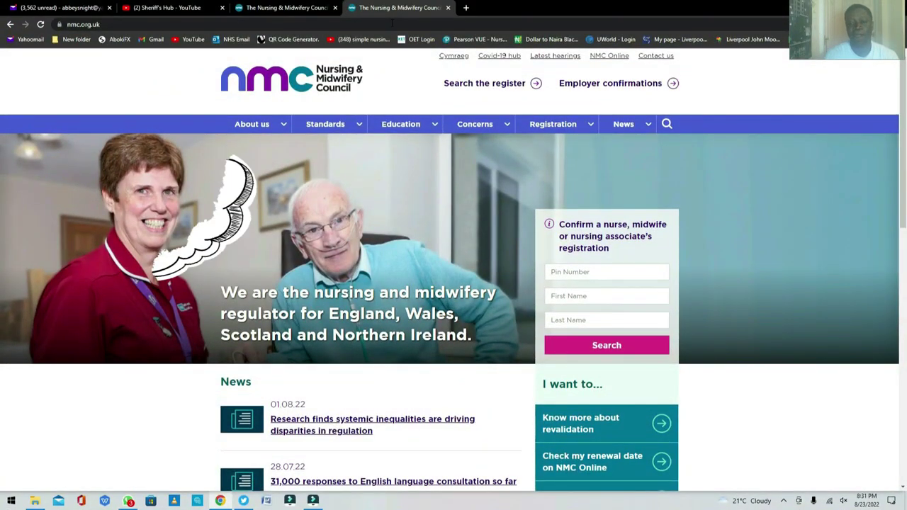
Navigate Registration > Joining the register > Register as a nurse or midwife > Trained outside the UK
left_click(586, 126)
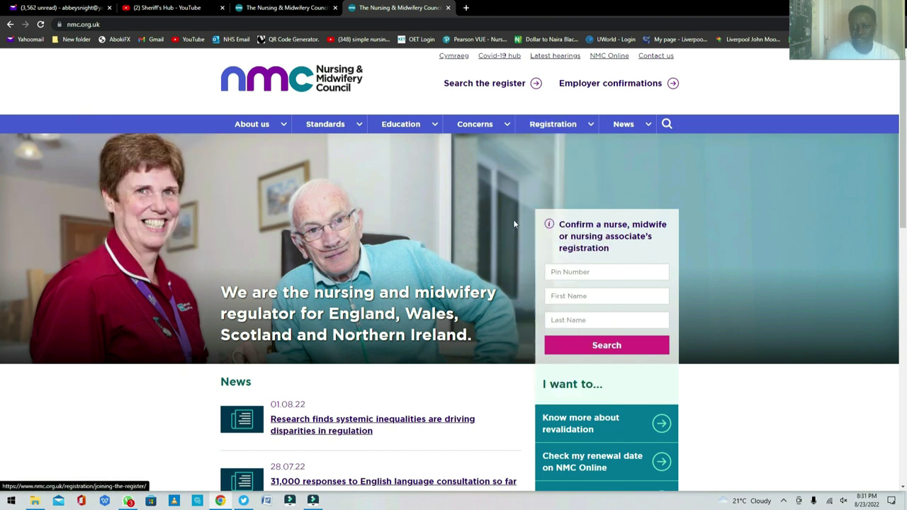
left_click(574, 135)
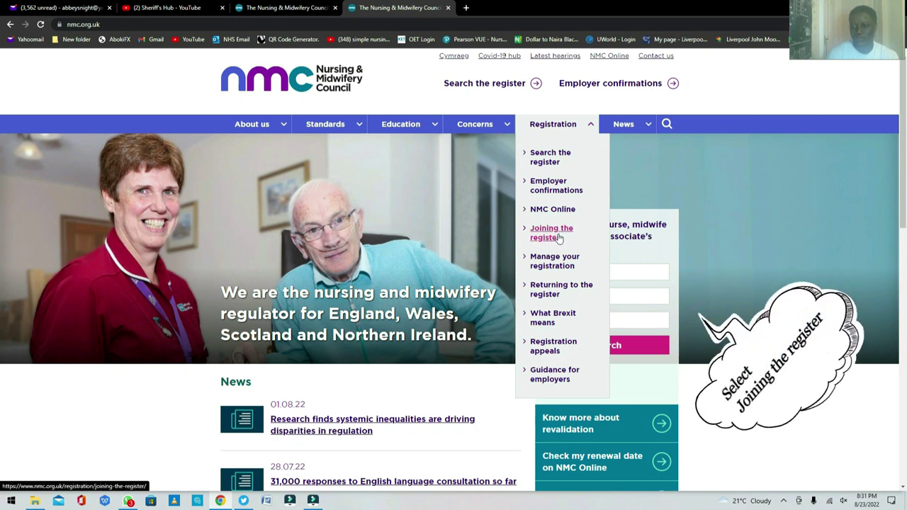
left_click(556, 235)
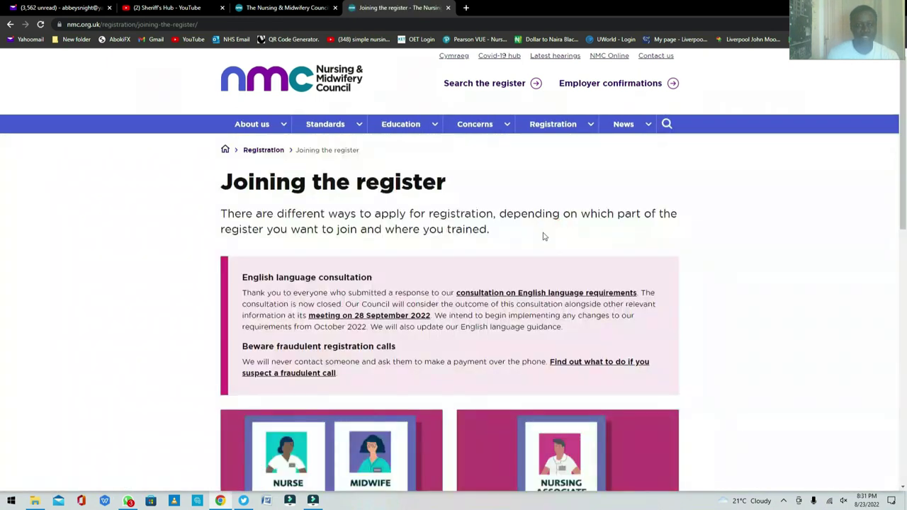
scroll(424, 264, "down", 4)
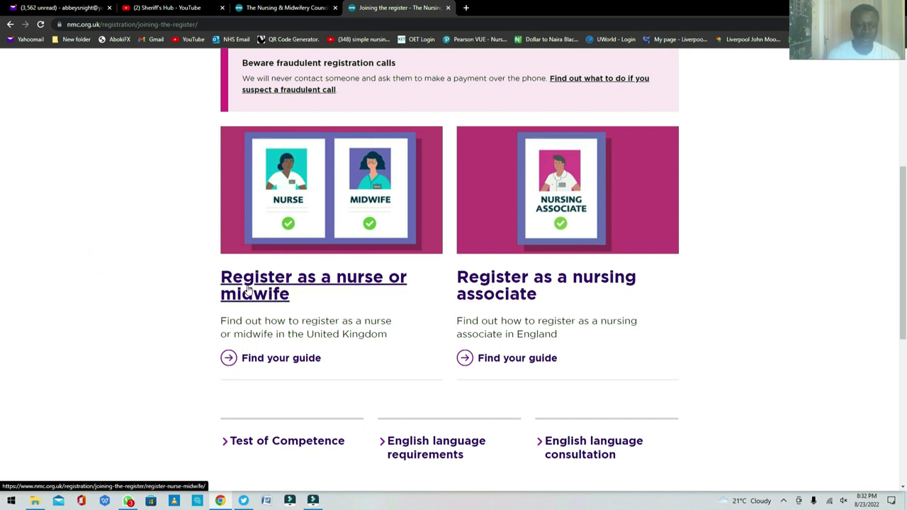
left_click(245, 287)
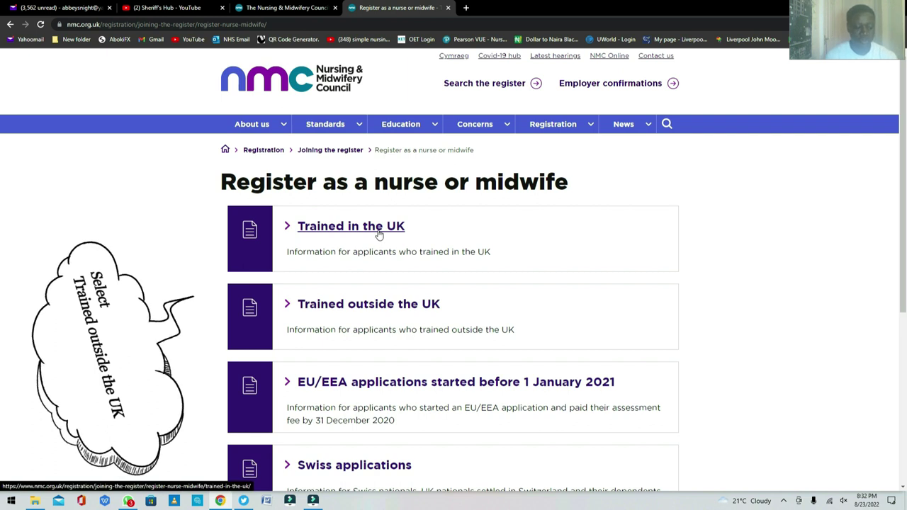
left_click(388, 309)
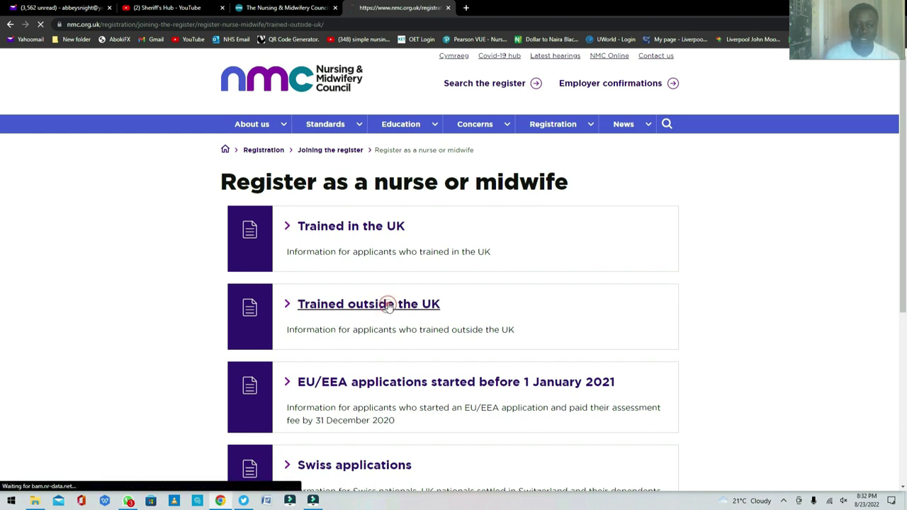
Go from 'Find out how to join the register' to step 2, 'Begin your application'
scroll(394, 323, "down", 3)
scroll(393, 324, "up", 3)
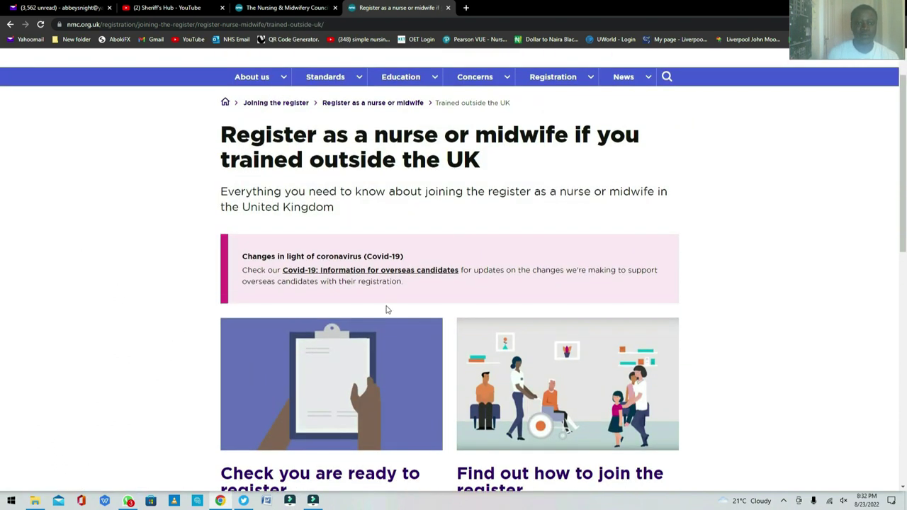
scroll(451, 151, "down", 3)
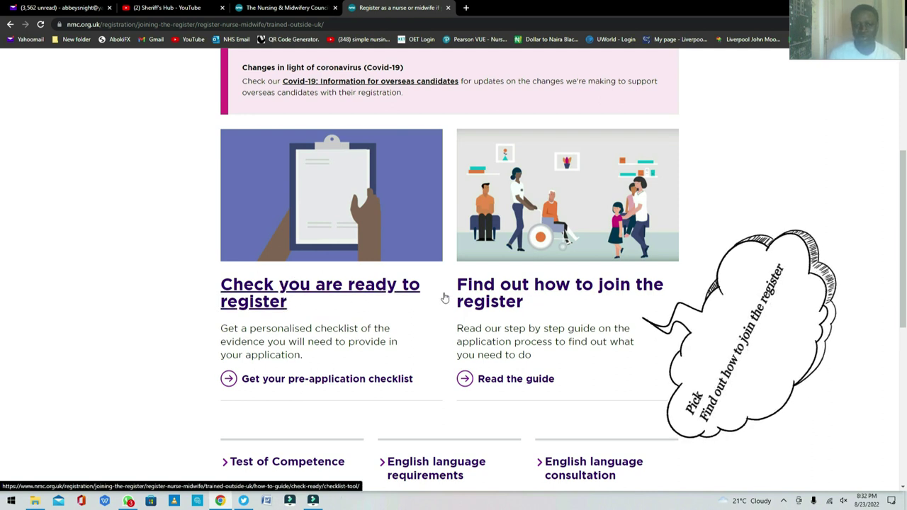
left_click(480, 296)
scroll(479, 298, "down", 2)
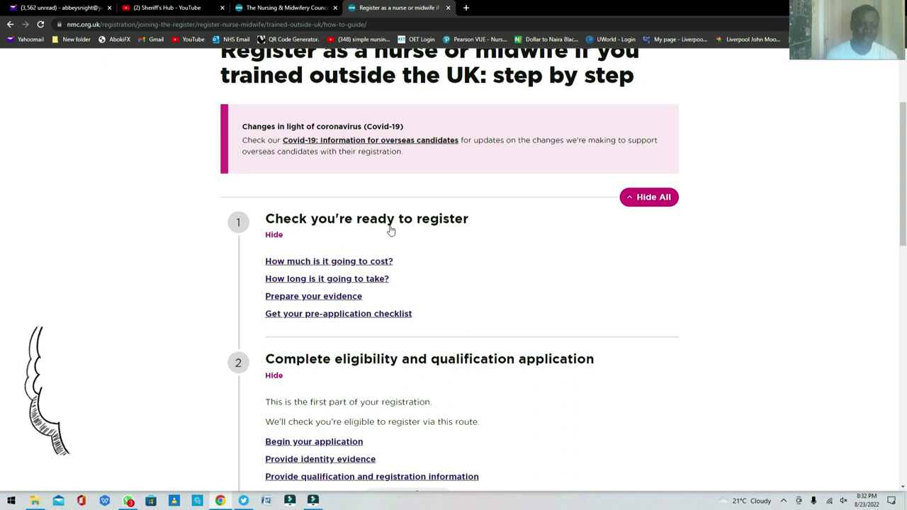
scroll(390, 280, "down", 2)
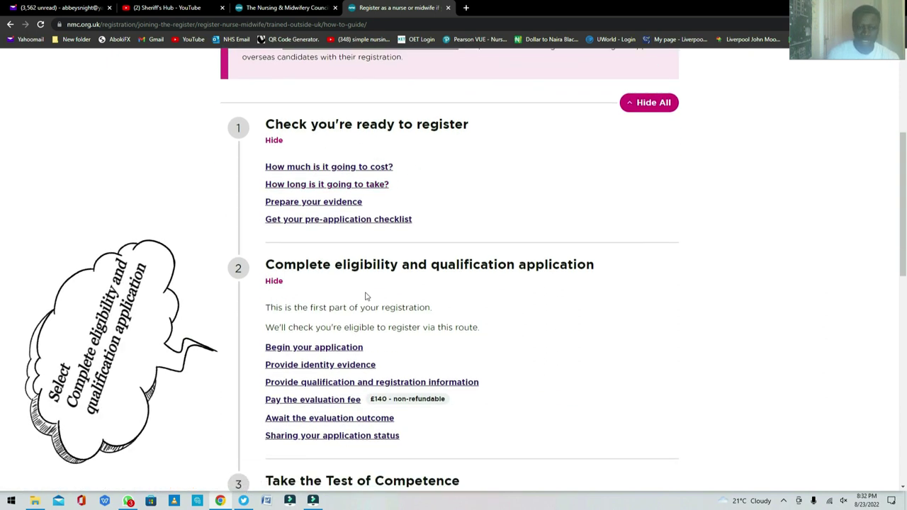
scroll(294, 306, "down", 1)
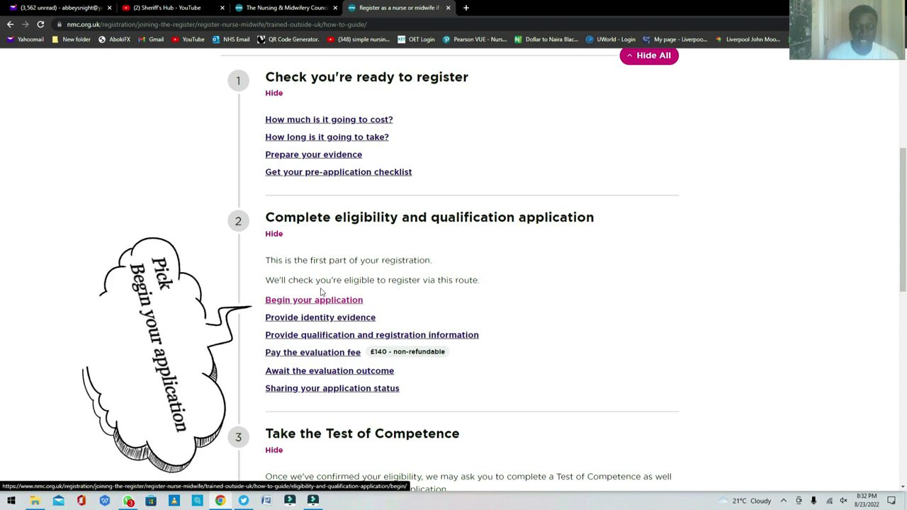
left_click(317, 302)
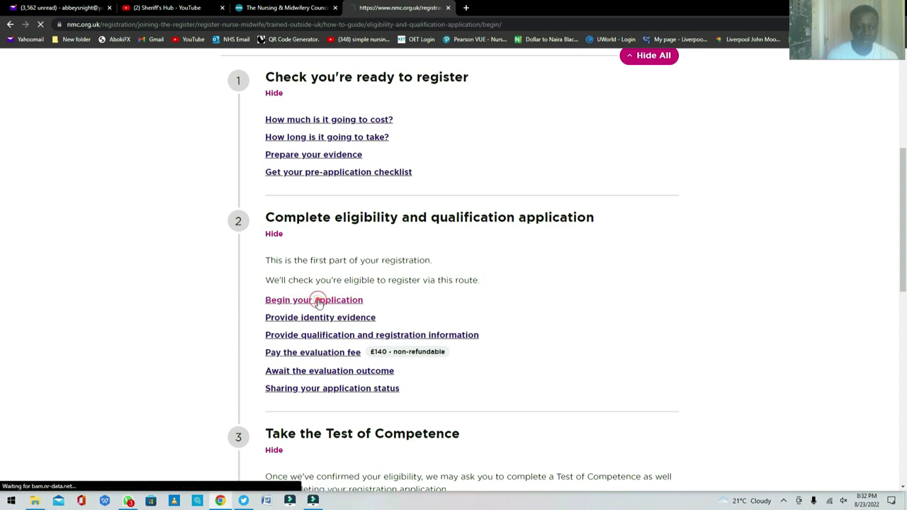
scroll(386, 277, "down", 2)
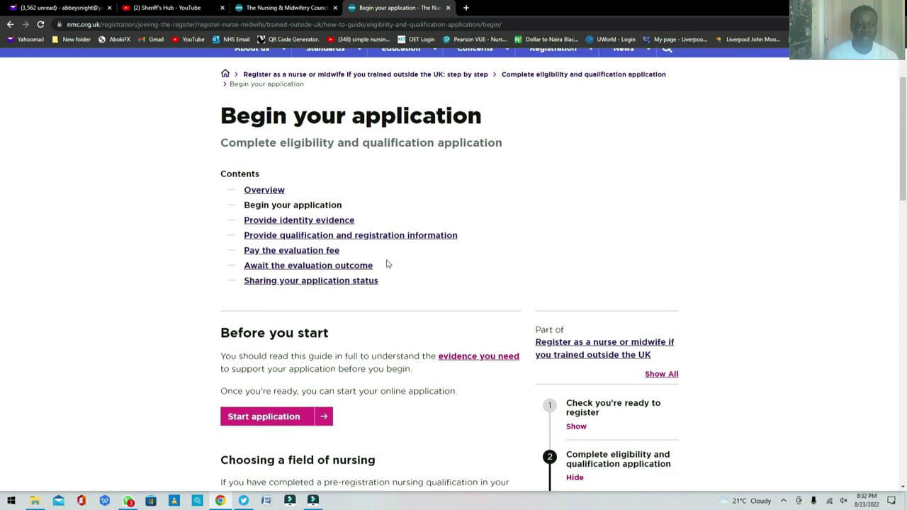
scroll(385, 277, "up", 1)
scroll(383, 278, "down", 2)
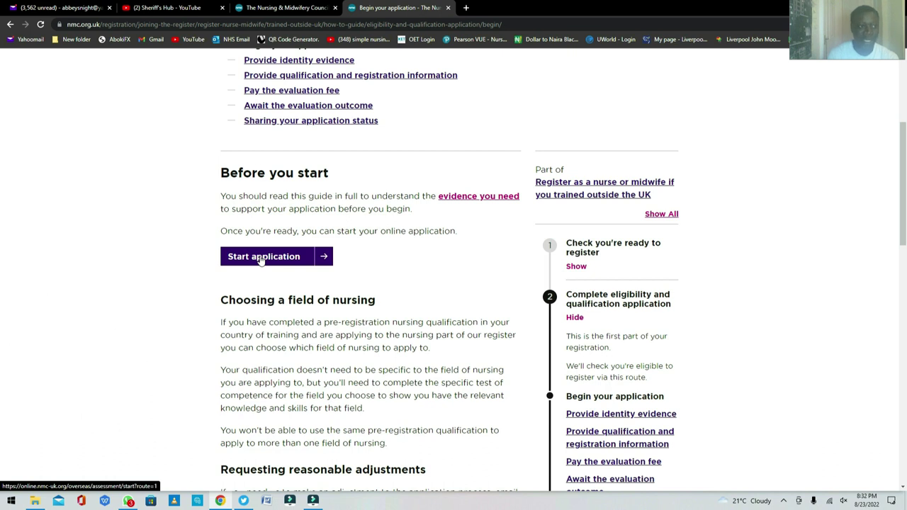
Start the application and continue past the 'Check you are ready to register' page
left_click(262, 257)
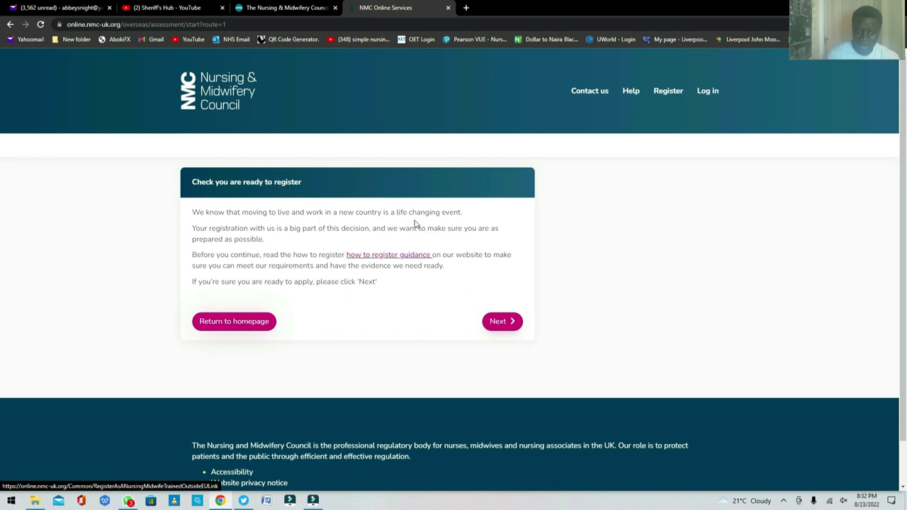
left_click(503, 322)
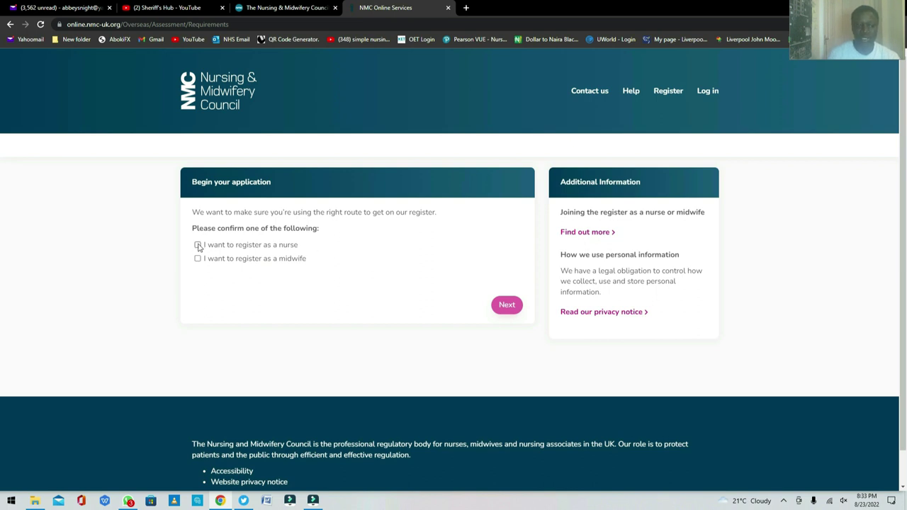
Tick 'I want to register as a nurse' and view the fields of nursing
left_click(197, 245)
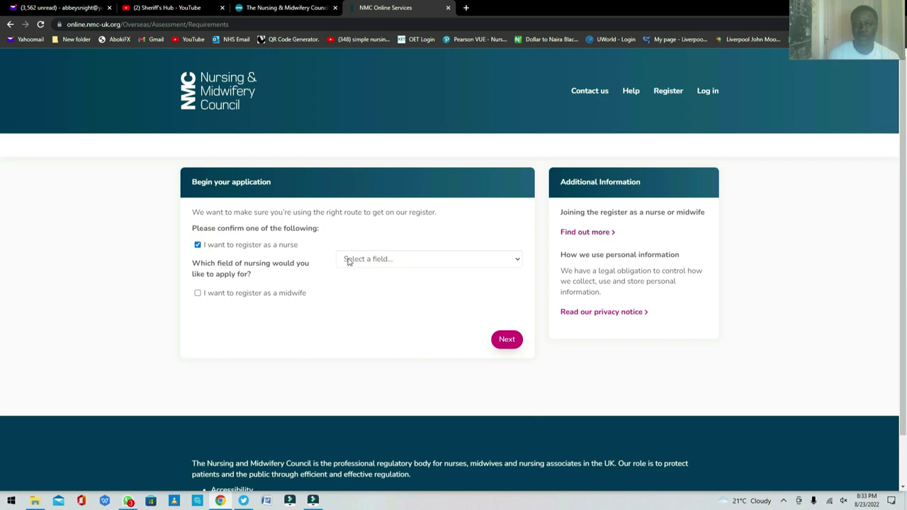
left_click(390, 261)
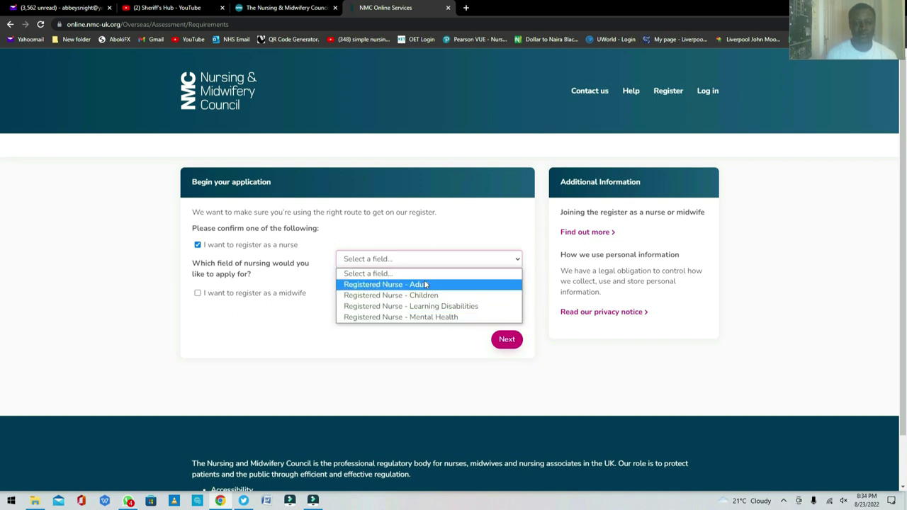
Choose Registered Nurse - Adult, confirm the application information, and declare no previous NMC Pin
left_click(423, 283)
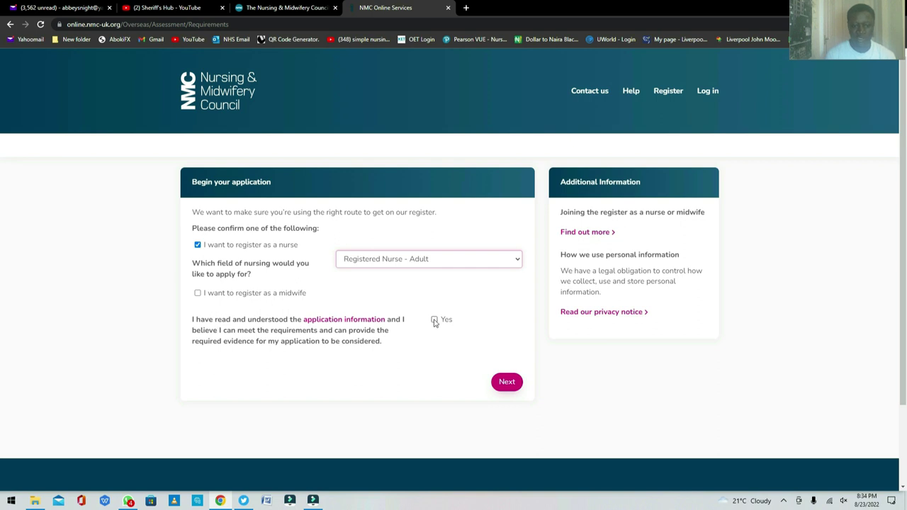
left_click(434, 320)
left_click(434, 362)
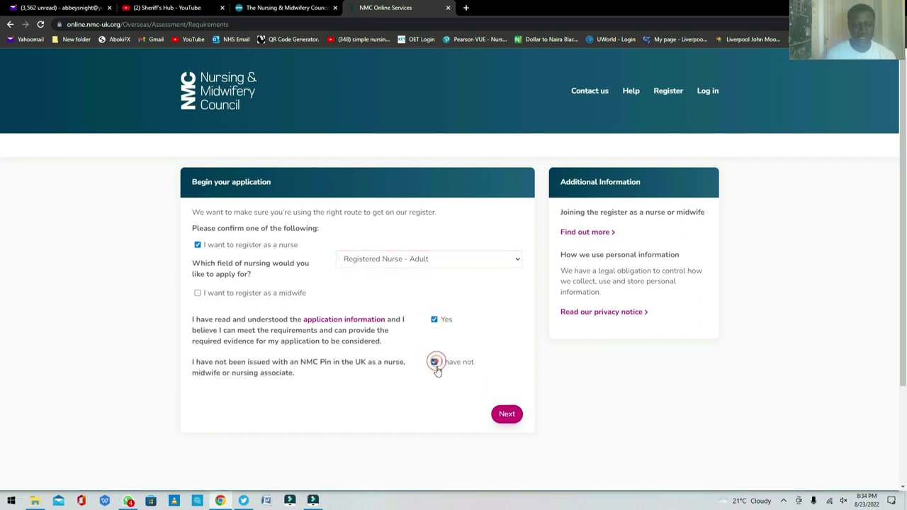
left_click(508, 416)
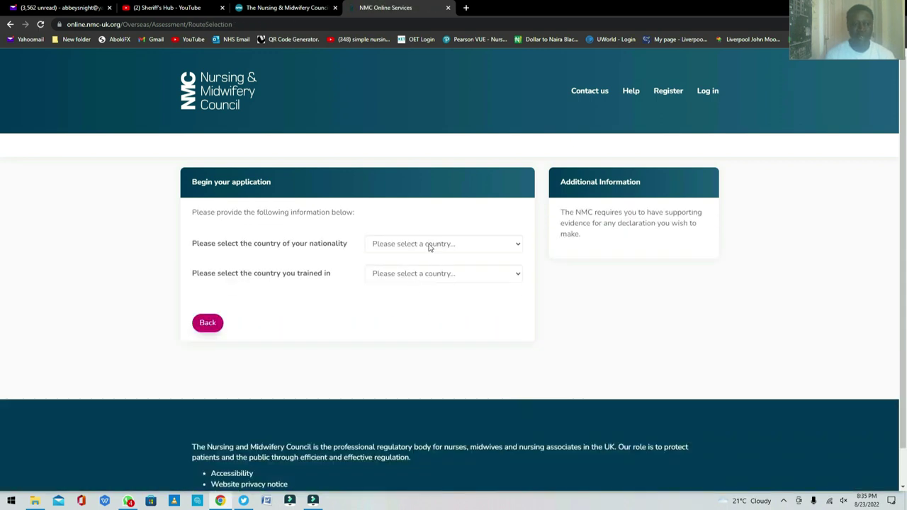
Set the country of nationality to Nigeria
left_click(430, 244)
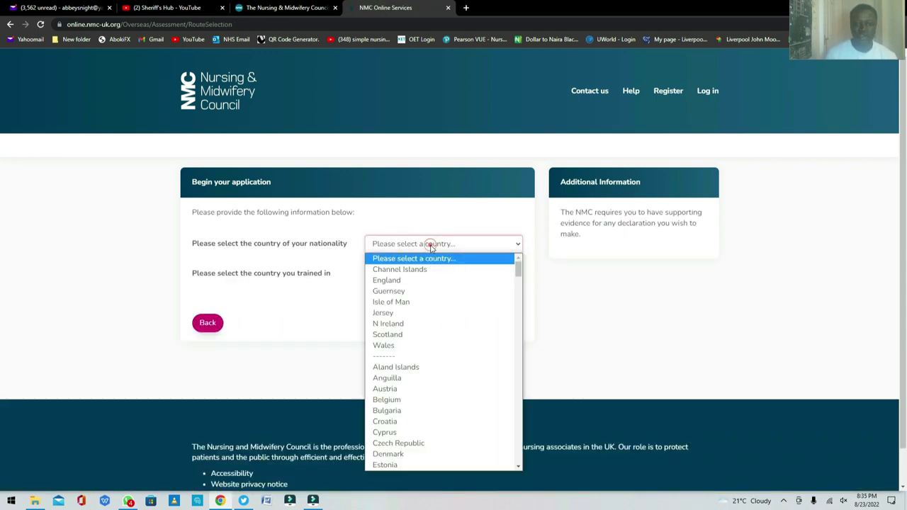
key("n")
key("n")
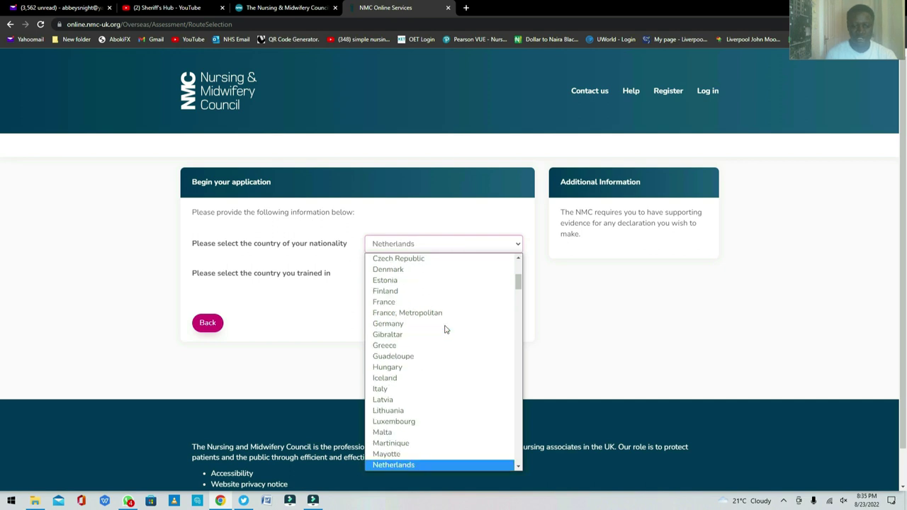
key("n")
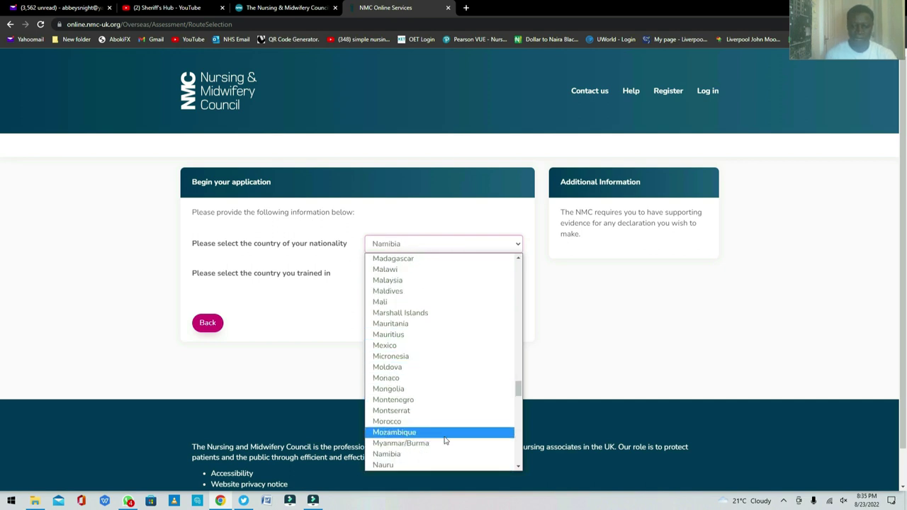
key("n")
key("n")
key("n")
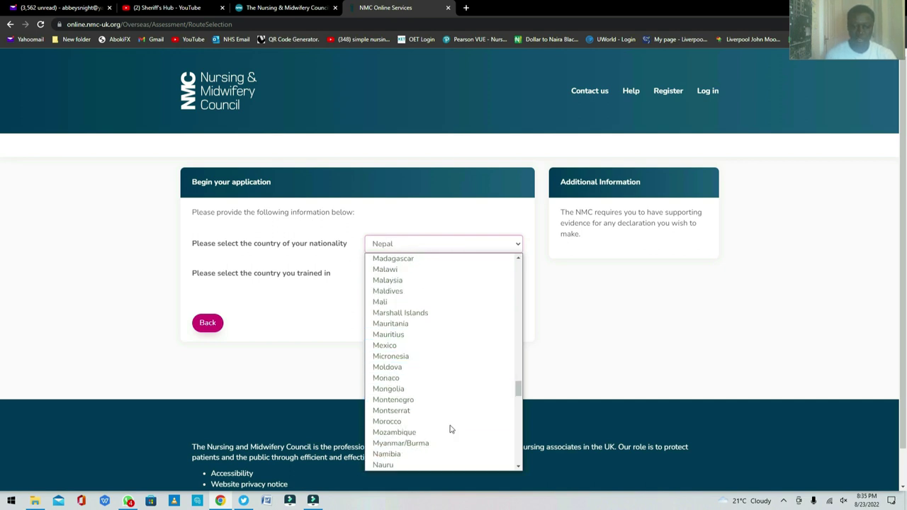
key("n")
key("n")
key("n")
key("n")
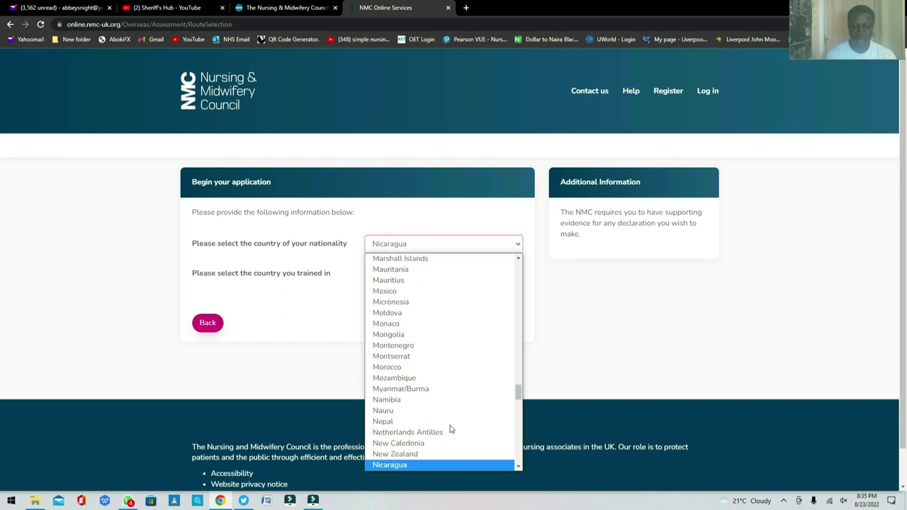
key("n")
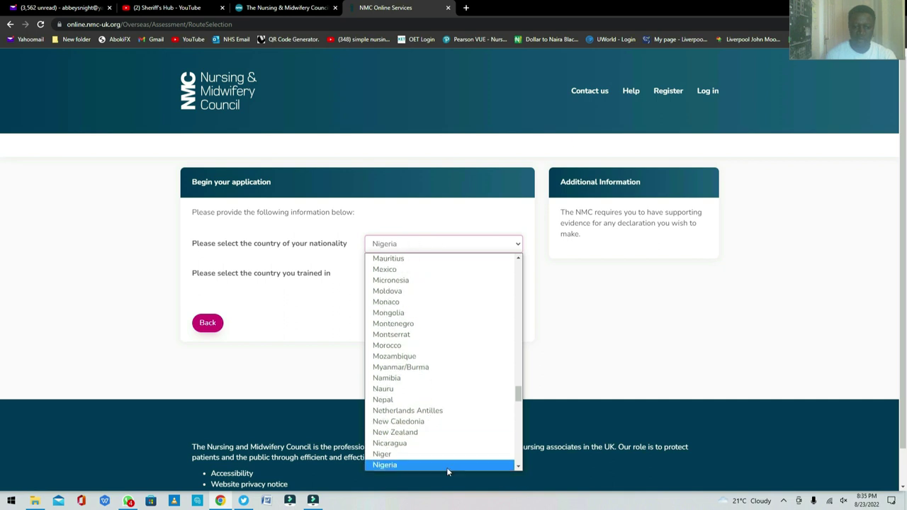
left_click(445, 465)
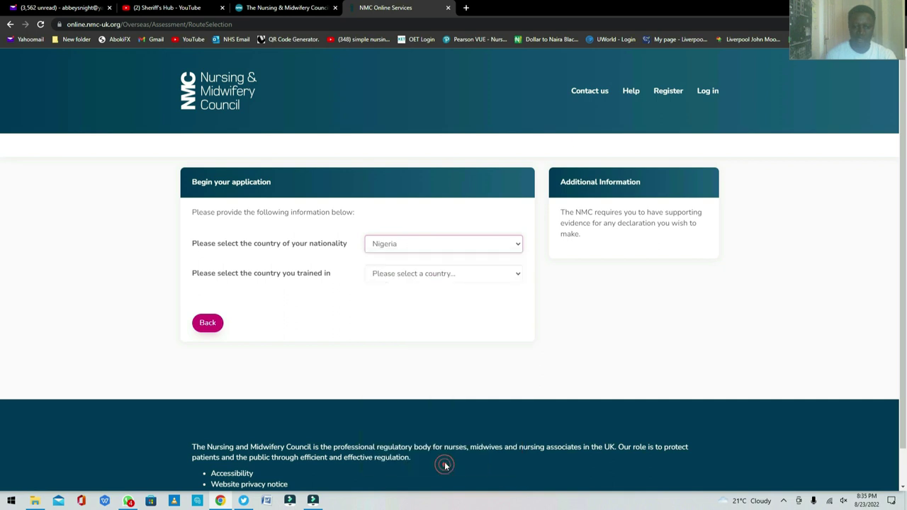
Set the country of training to Nigeria and continue to the Summary page
left_click(406, 276)
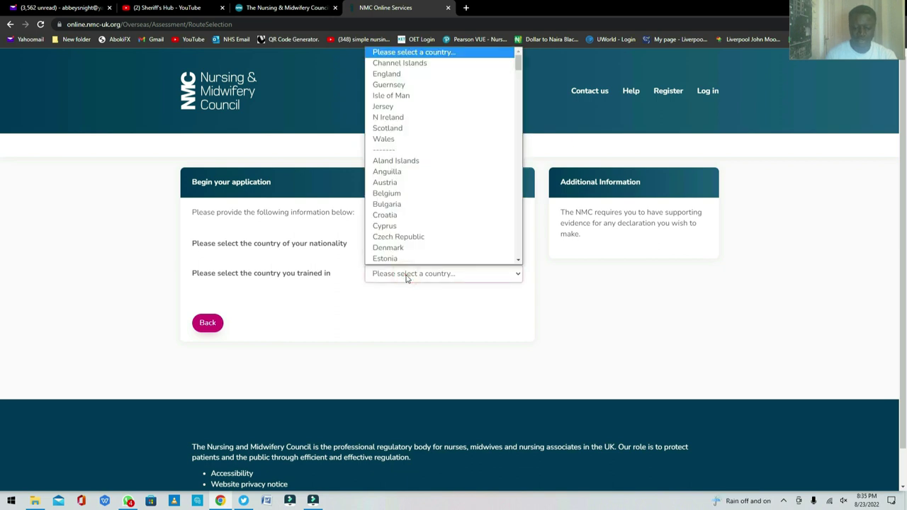
key("n")
key("n")
key("n")
key("n")
key("n")
key("n")
key("n")
key("n")
key("n")
key("n")
key("n")
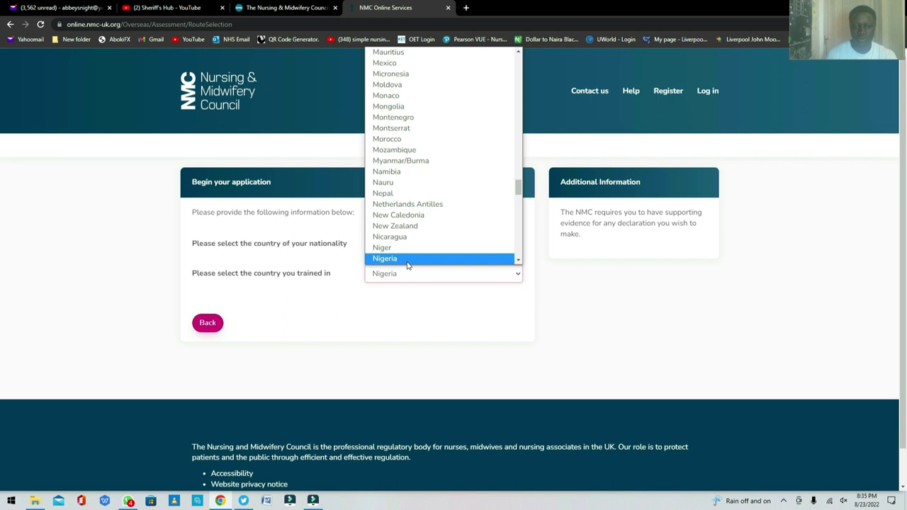
left_click(407, 260)
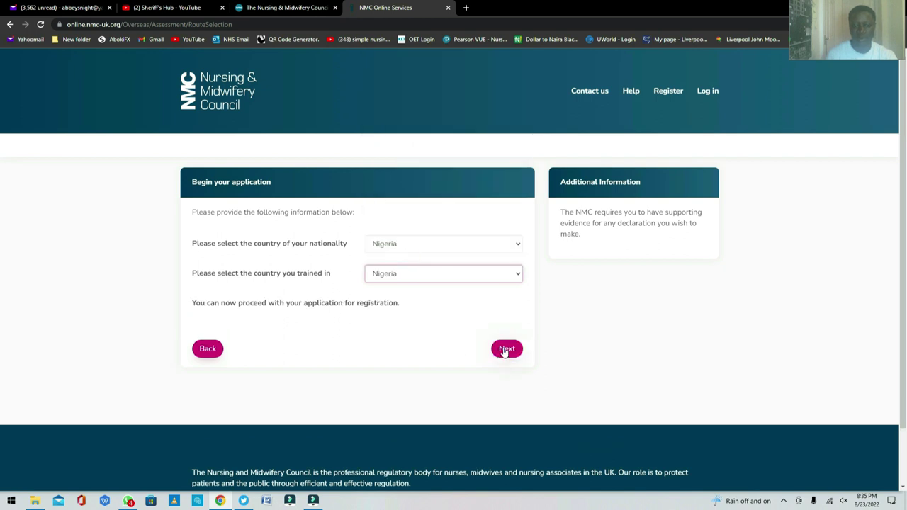
left_click(502, 350)
scroll(423, 358, "down", 2)
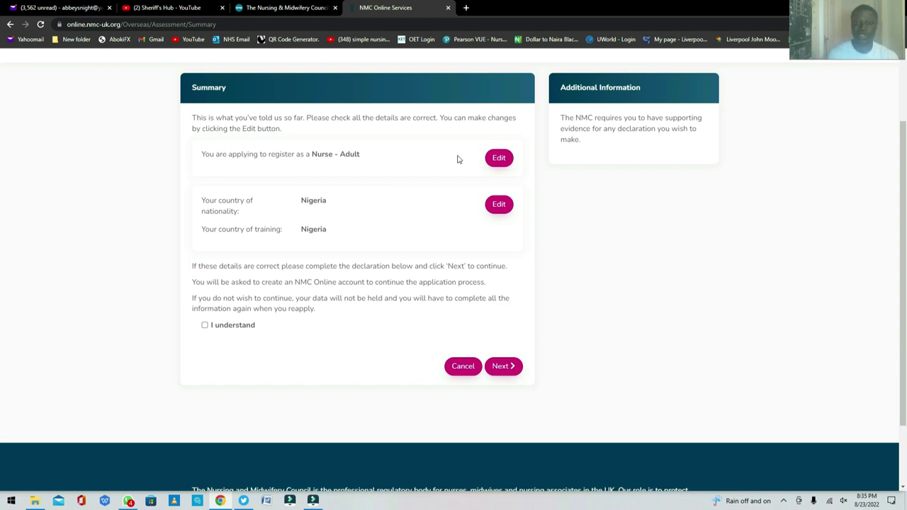
Tick 'I understand' on the Summary page and submit it
left_click(204, 326)
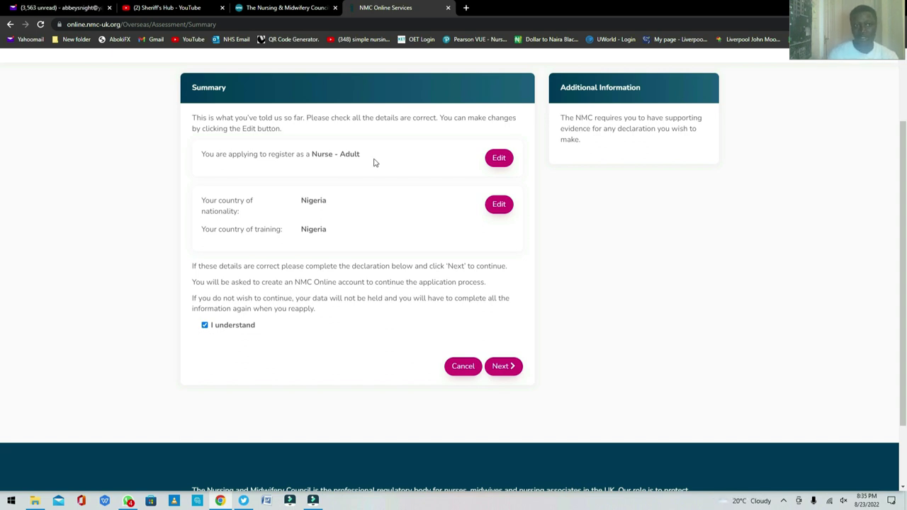
left_click(508, 369)
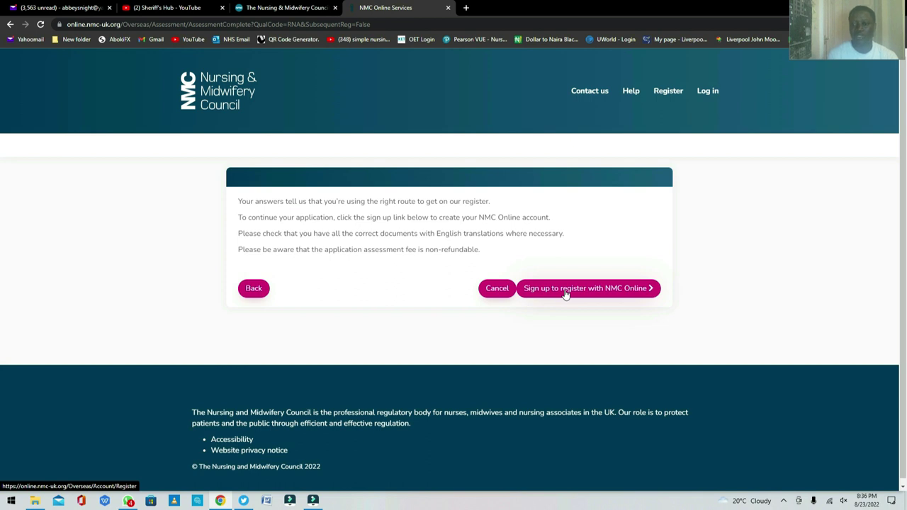
Open the Register account form through 'Sign up to register with NMC Online'
left_click(571, 290)
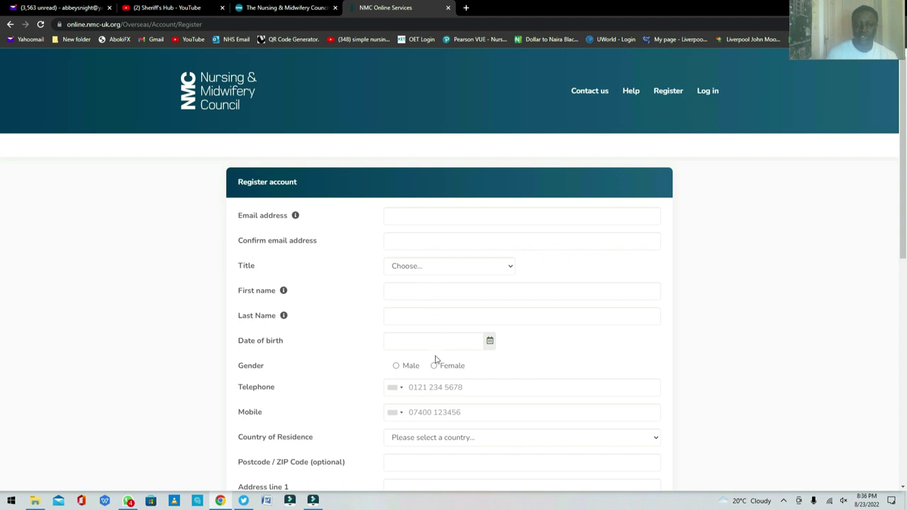
scroll(446, 406, "down", 3)
scroll(446, 405, "up", 3)
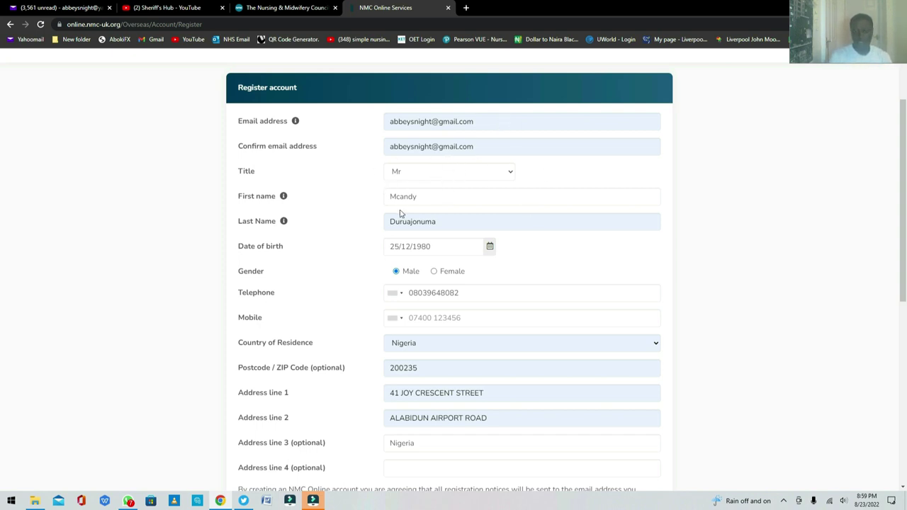
left_click(479, 203)
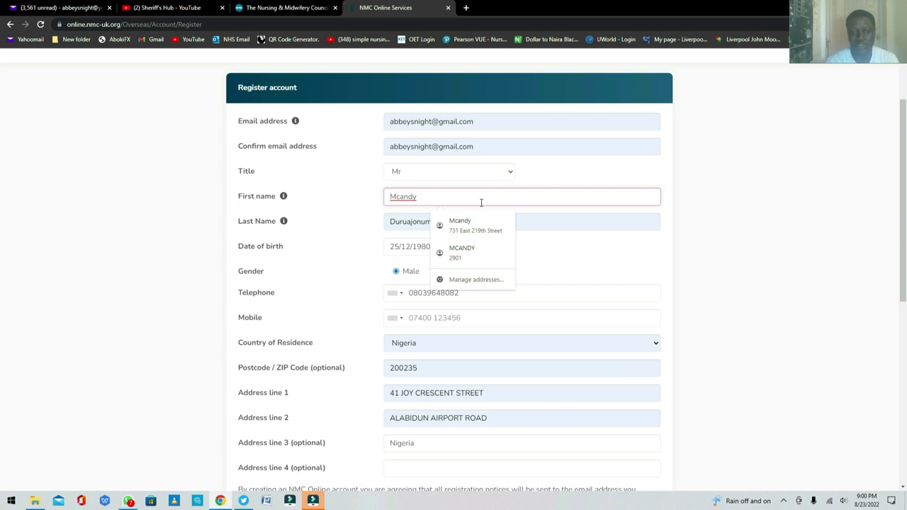
mouse_move(285, 198)
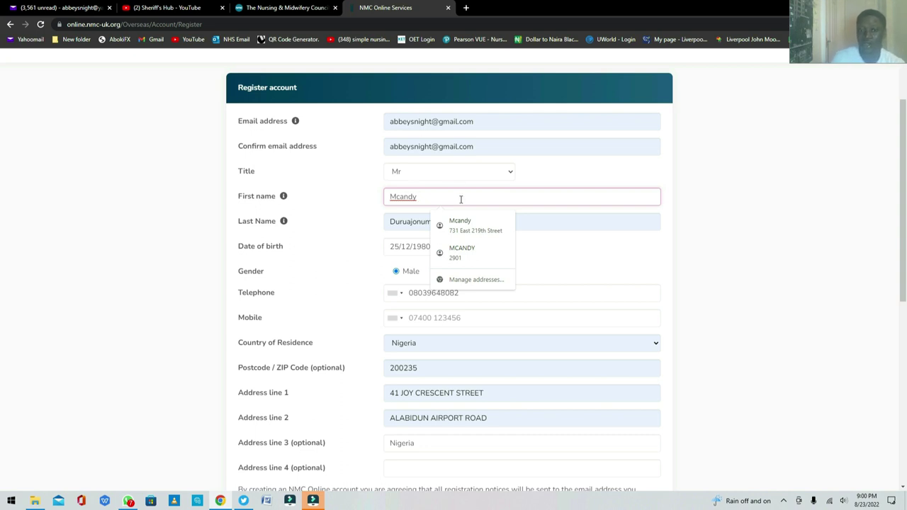
left_click(401, 222)
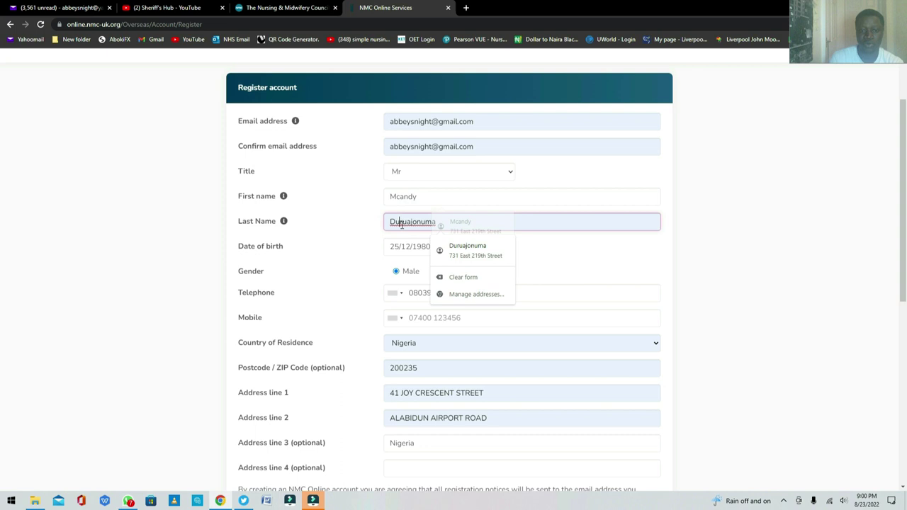
left_click(479, 263)
left_click(572, 266)
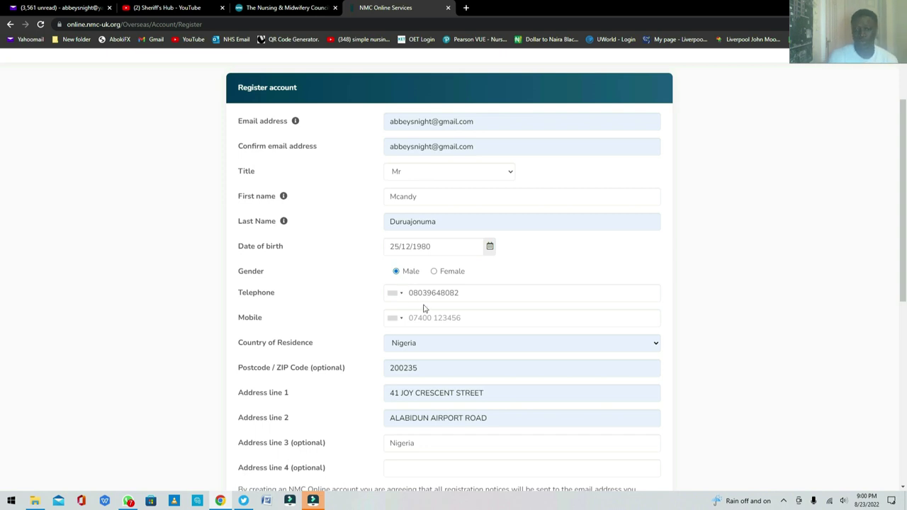
scroll(429, 362, "down", 1)
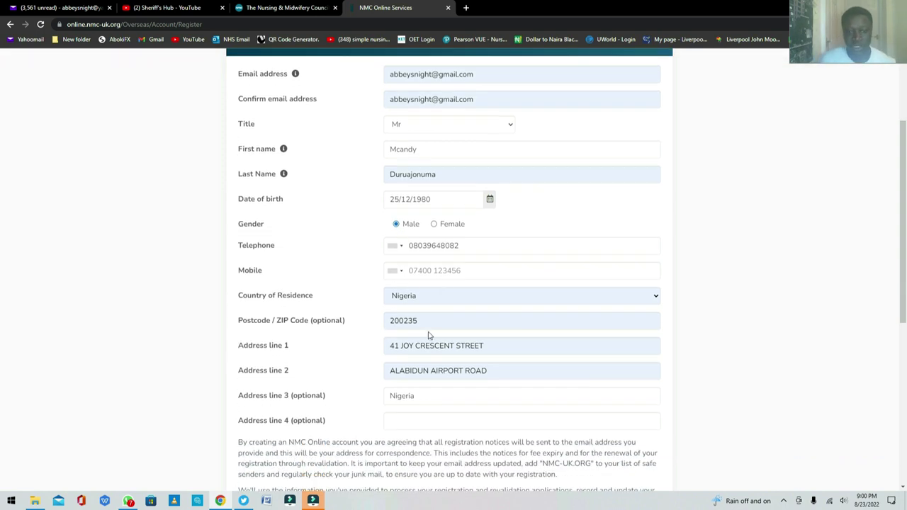
scroll(437, 388, "down", 4)
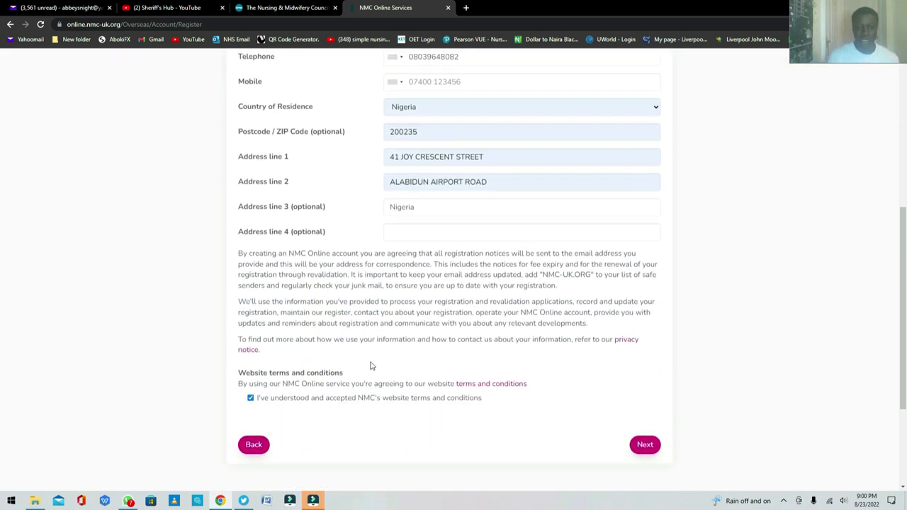
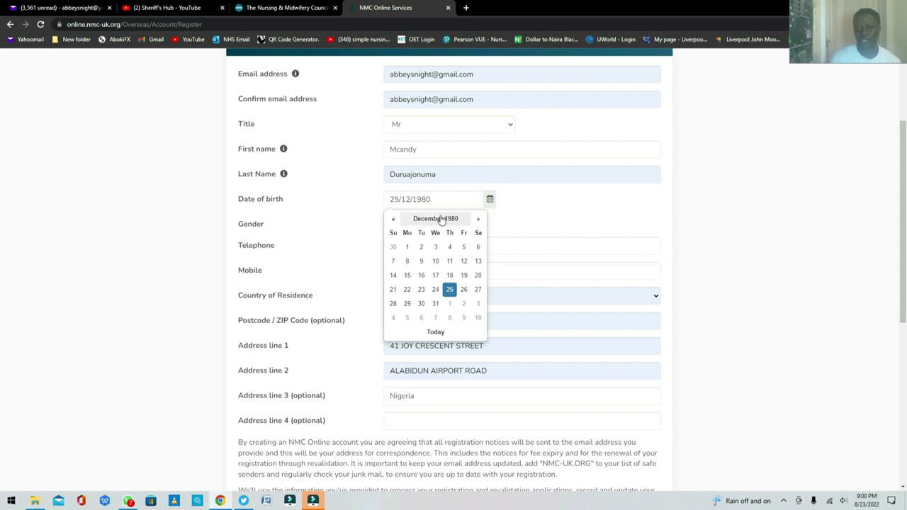
left_click(431, 219)
left_click(431, 220)
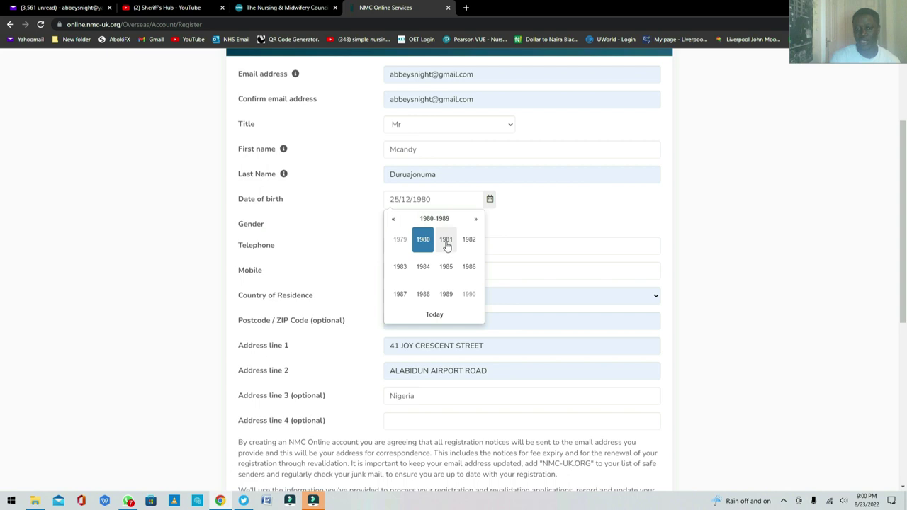
left_click(445, 241)
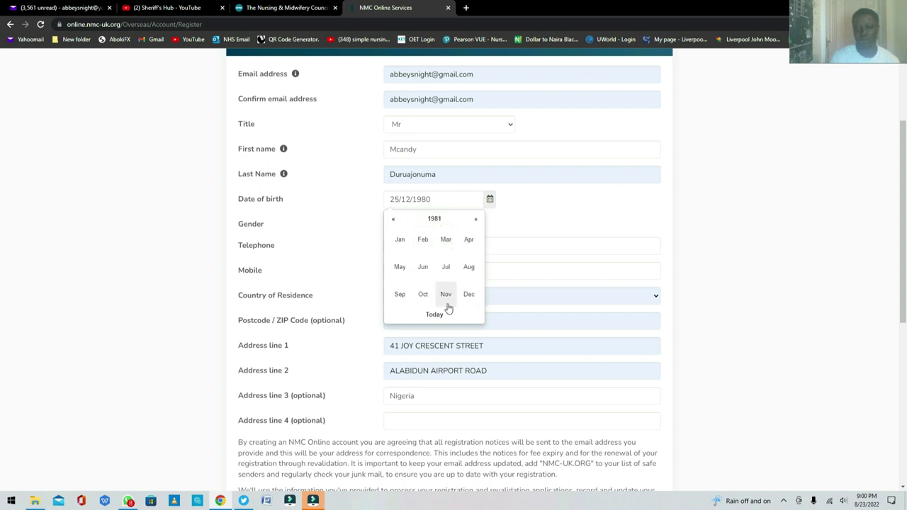
left_click(468, 292)
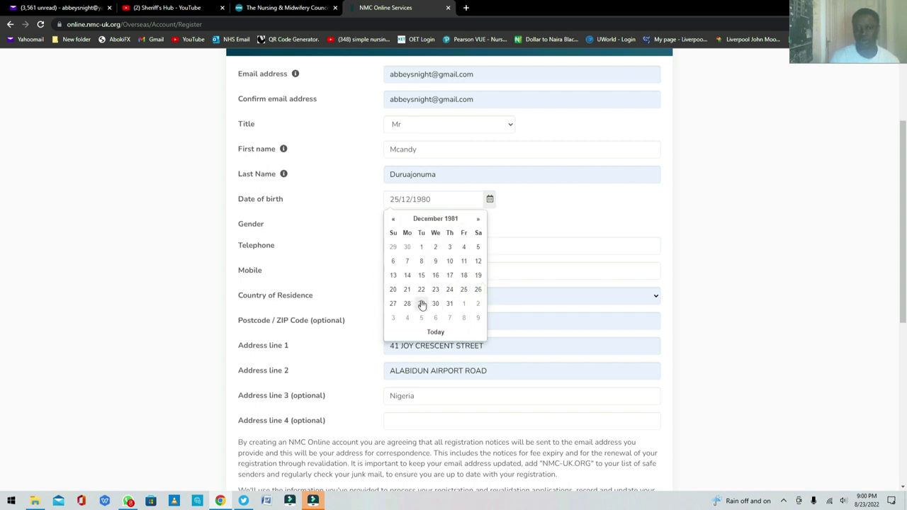
left_click(463, 289)
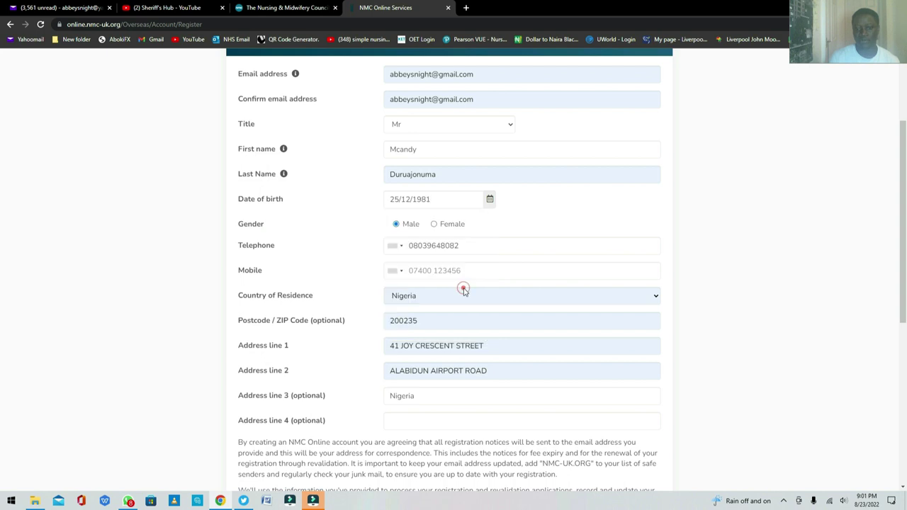
scroll(459, 329, "down", 1)
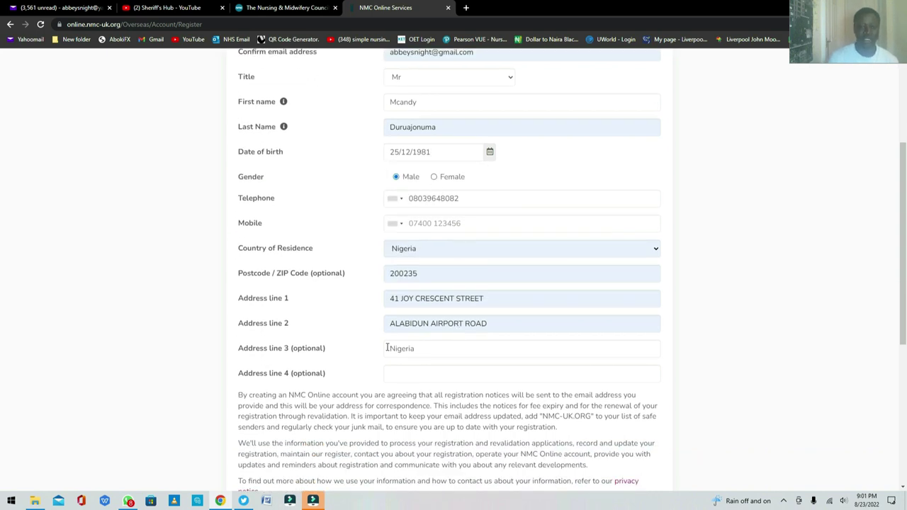
scroll(387, 348, "down", 5)
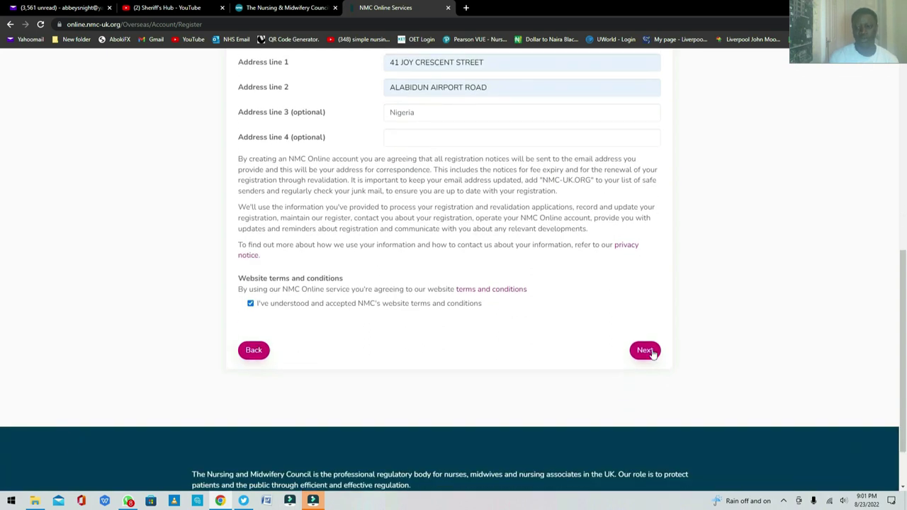
Continue to password set-up, enter and confirm the new account password, and submit it
left_click(649, 353)
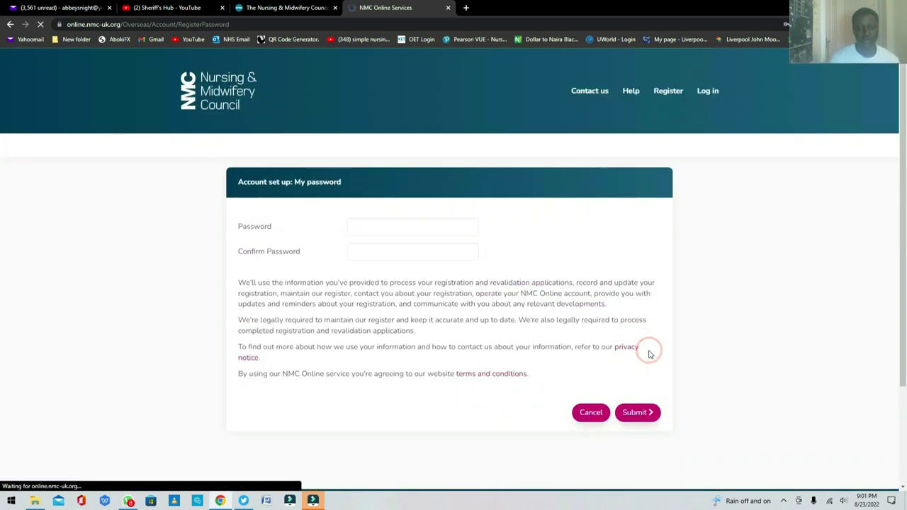
left_click(386, 226)
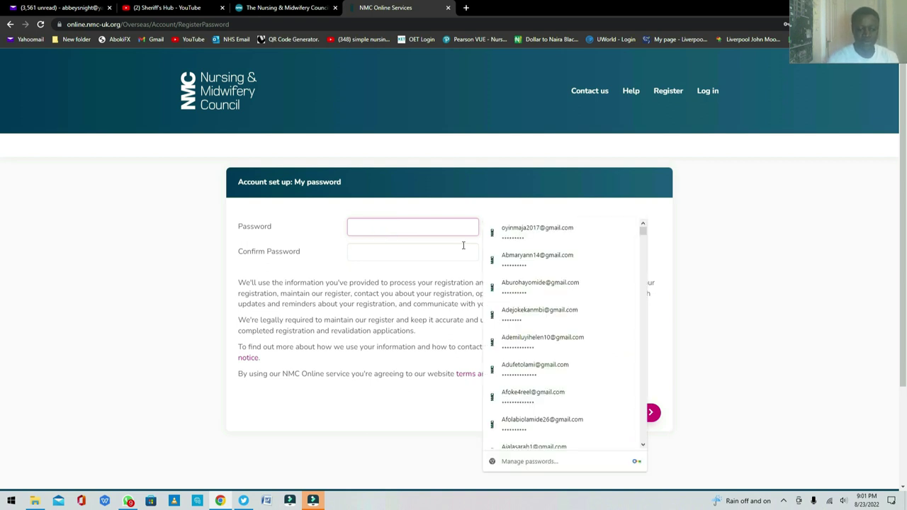
type("••••••")
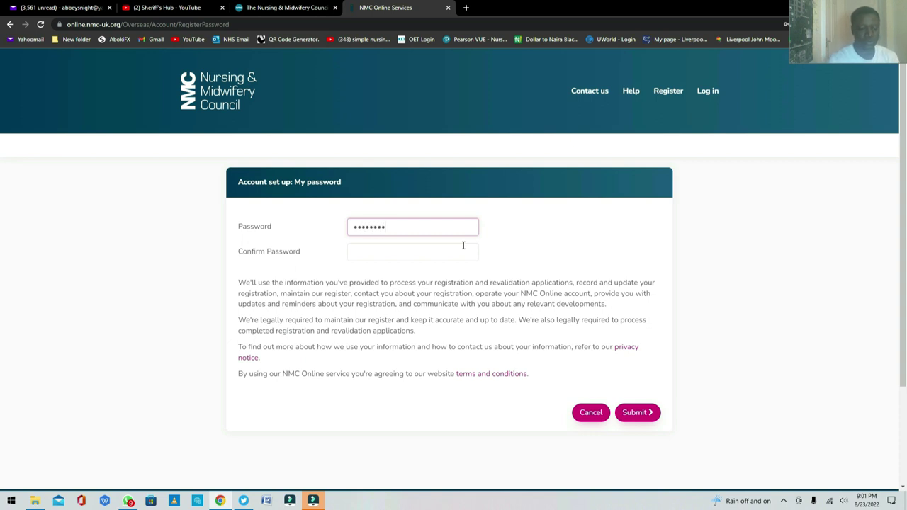
left_click(464, 245)
type("•••••••")
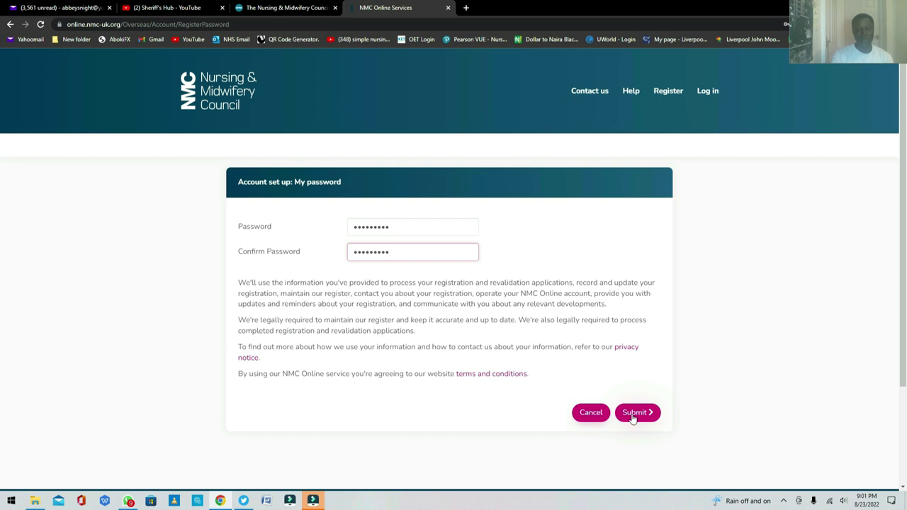
left_click(635, 414)
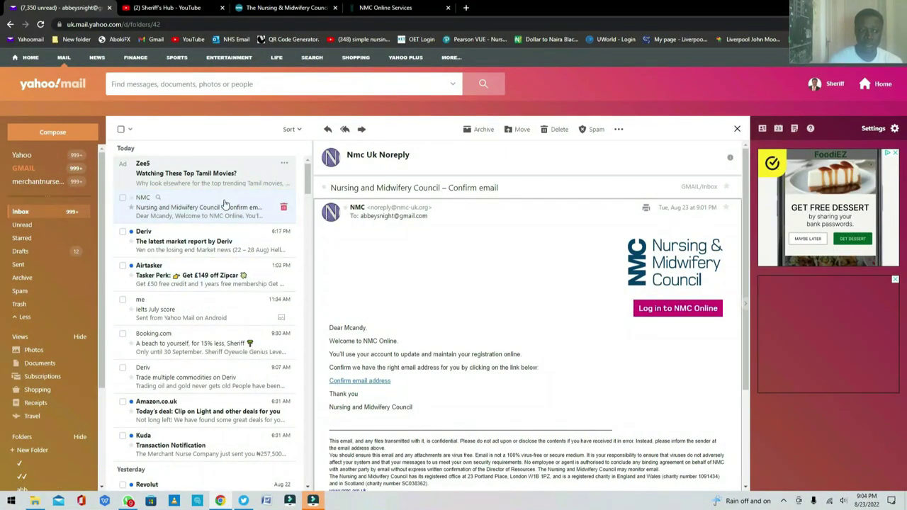
Confirm the NMC account's email address using the link in the confirmation email
left_click(371, 381)
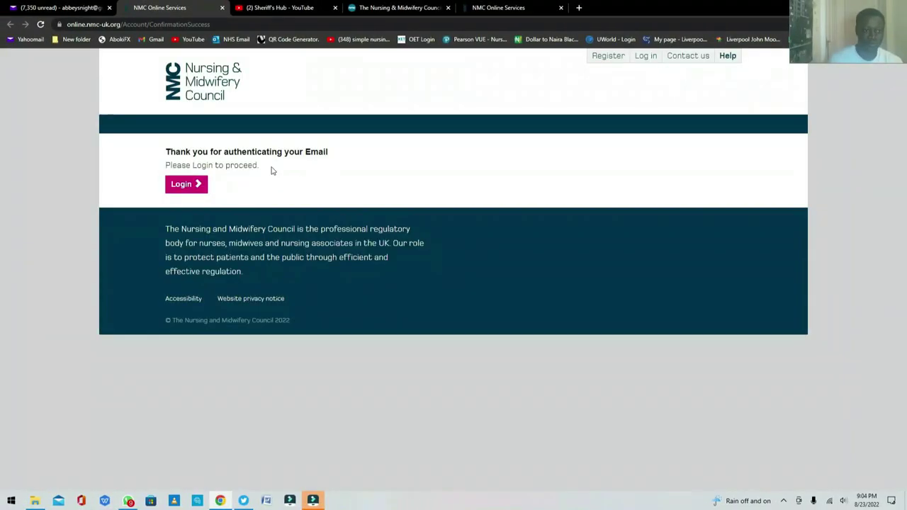
On the login page, replace the wrong autofilled email with the registered gmail address
left_click(186, 185)
left_click(402, 189)
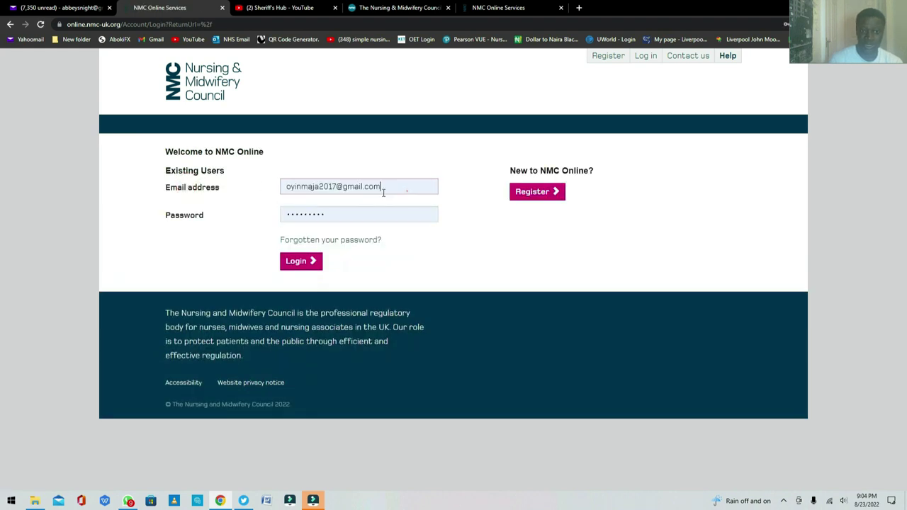
key("ctrl+a")
key("BackSpace")
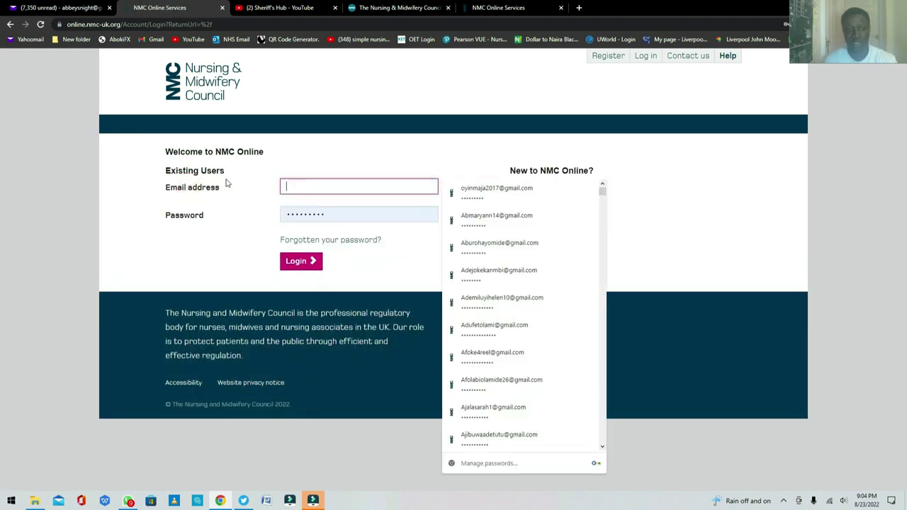
left_click(338, 188)
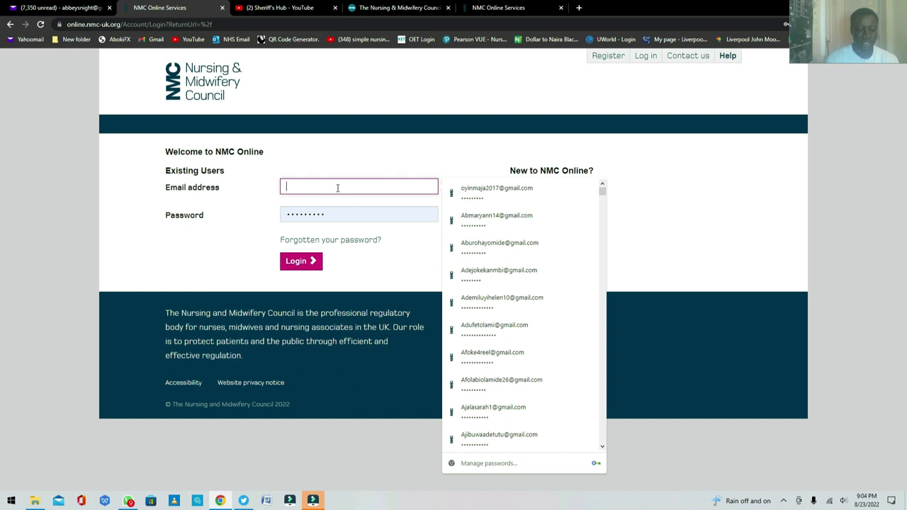
type("abeey")
key("BackSpace")
key("BackSpace")
key("BackSpace")
type("b")
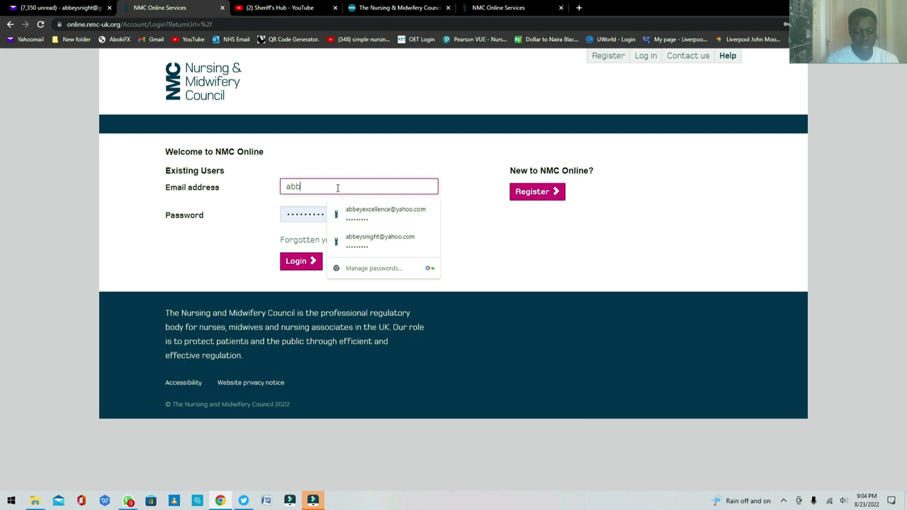
left_click(379, 236)
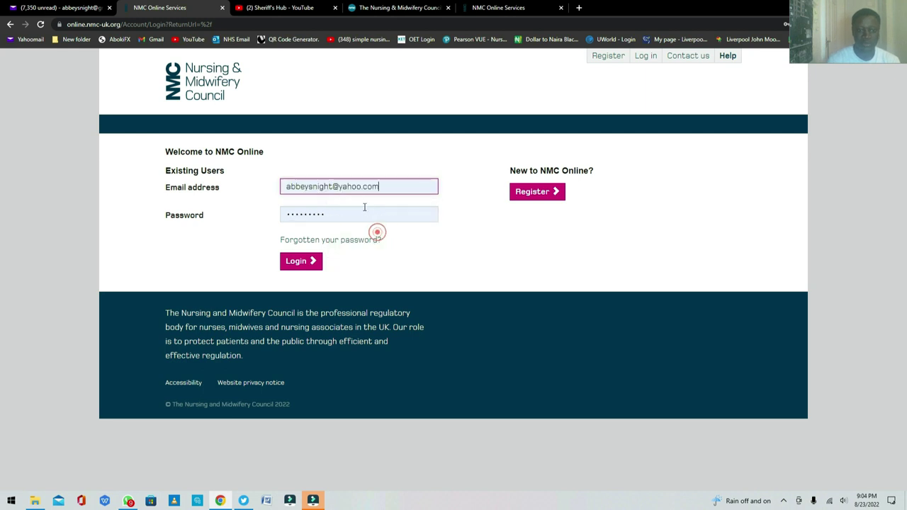
left_click(362, 186)
key("BackSpace")
key("BackSpace")
key("BackSpace")
key("BackSpace")
key("BackSpace")
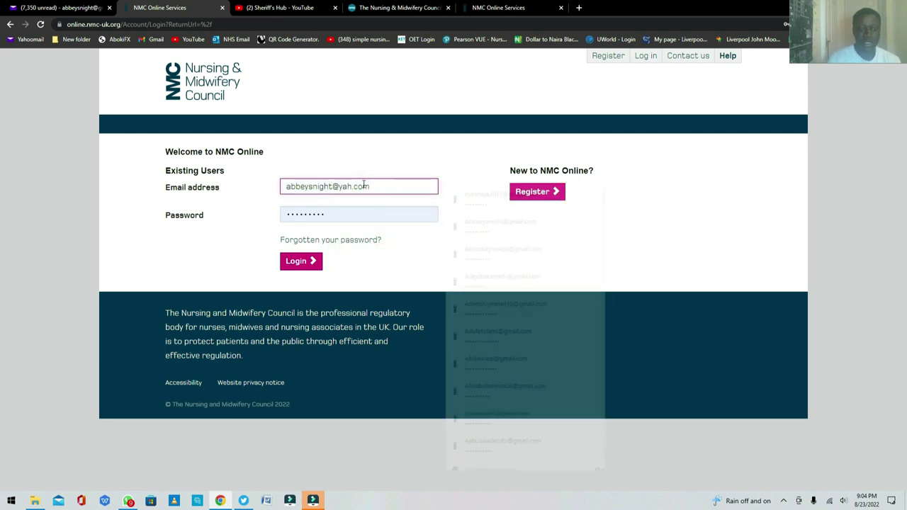
type("gmail")
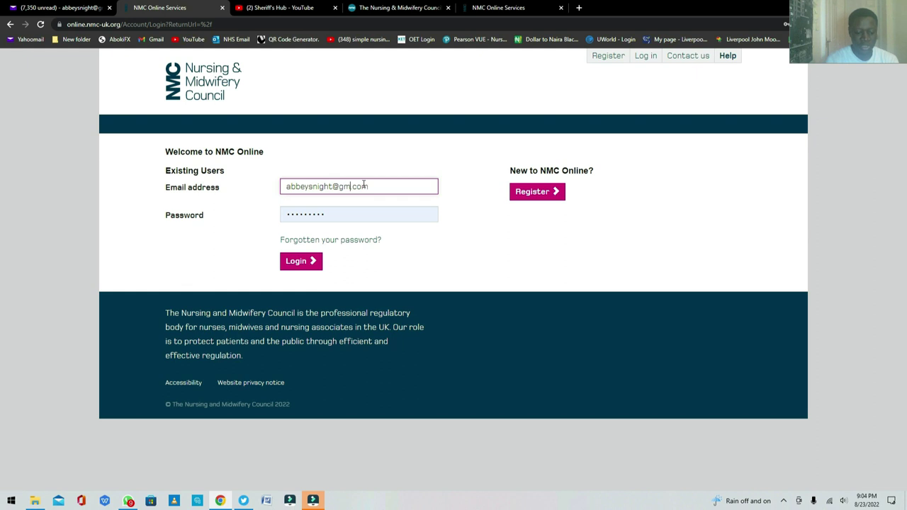
Replace the autofilled password with the account password and log in
left_click_drag(370, 211, 281, 216)
key("BackSpace")
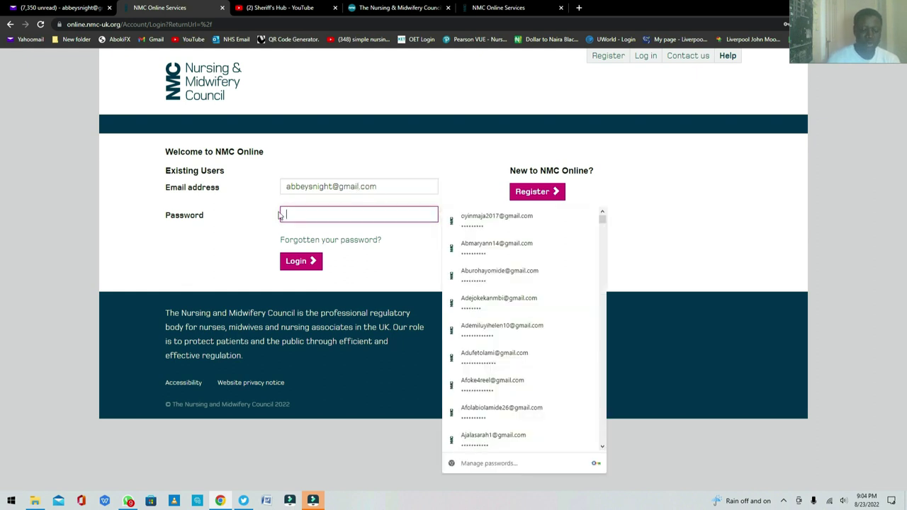
type("•")
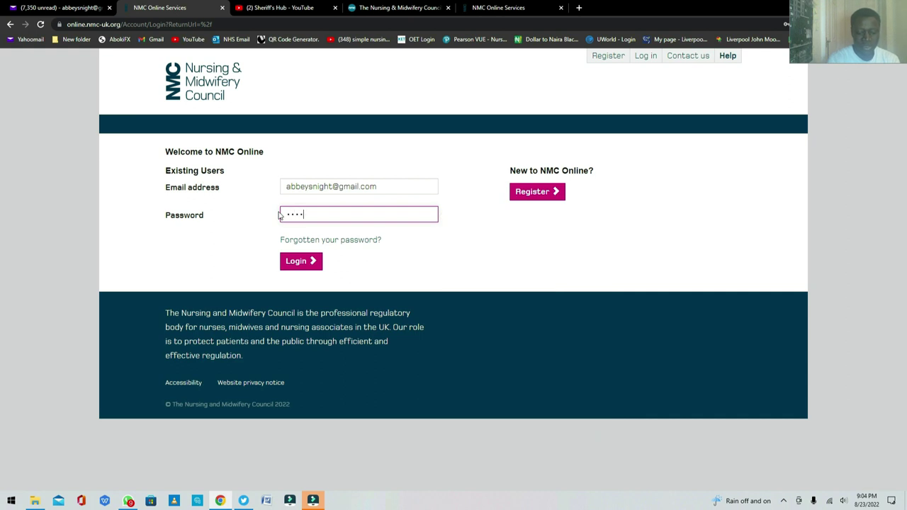
type("••••••••")
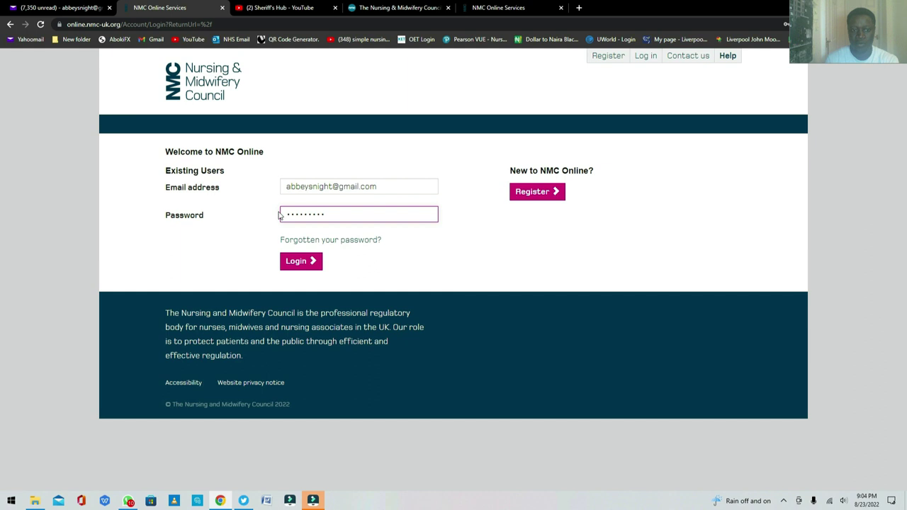
left_click(304, 267)
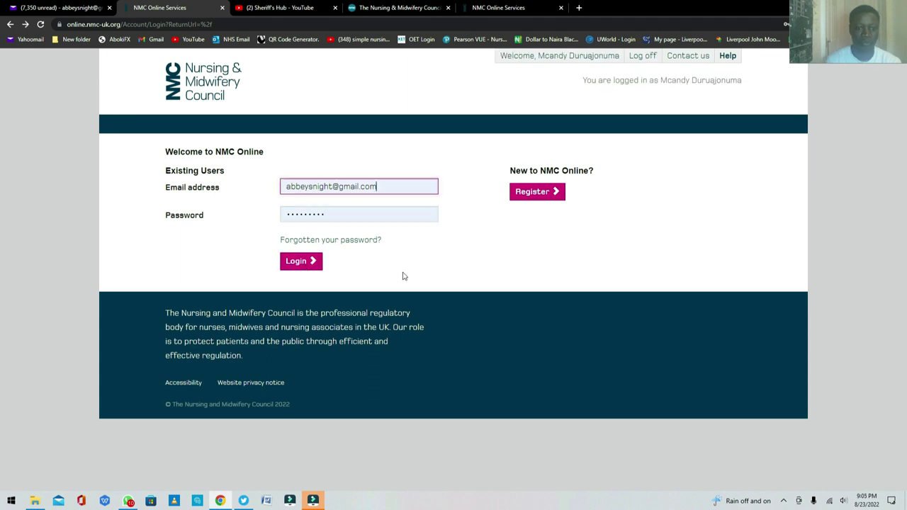
Answer the favourite colour, mother's maiden name and place of birth security questions and submit
left_click(300, 264)
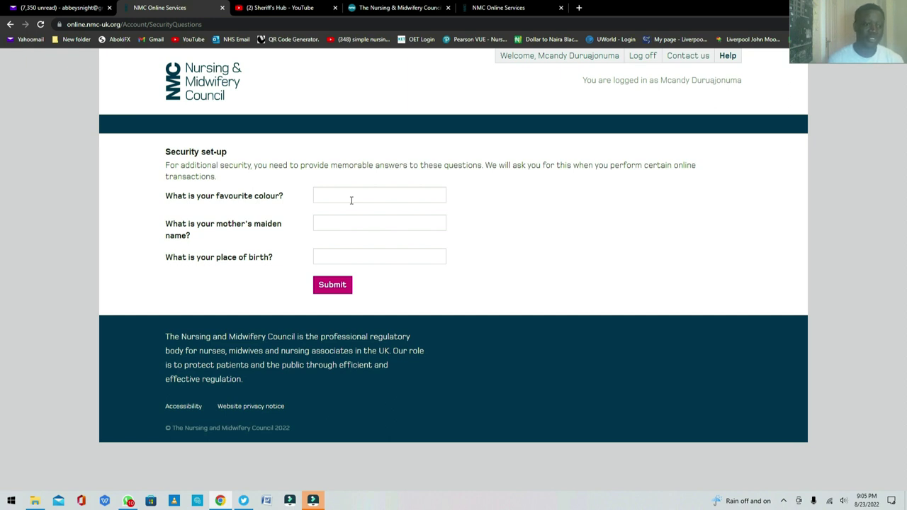
left_click(351, 200)
key("Tab")
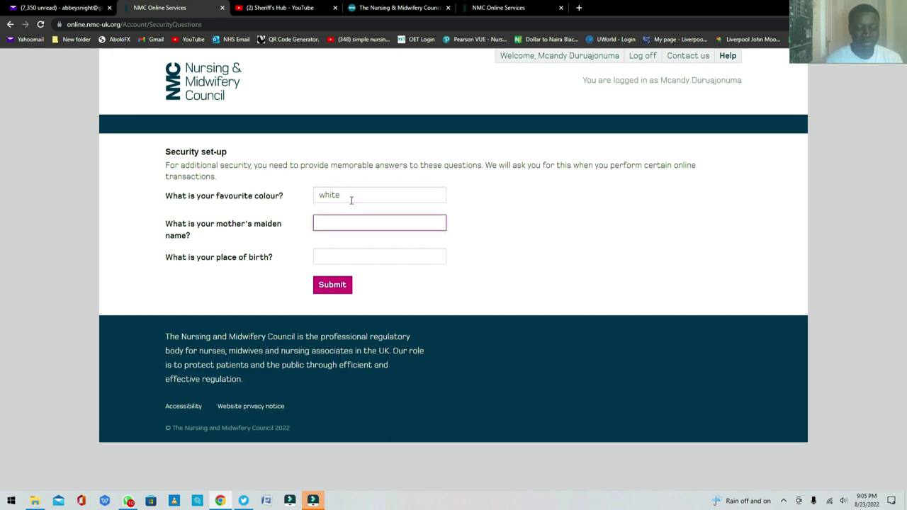
key("Tab")
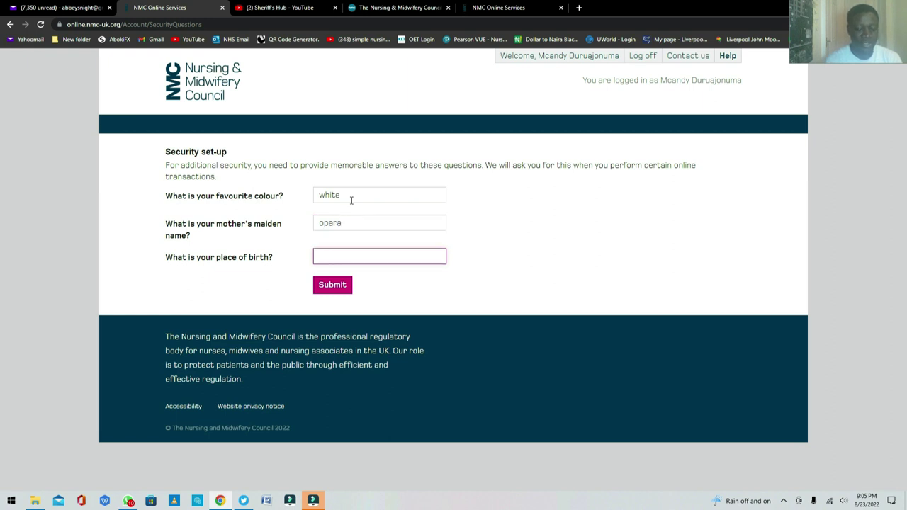
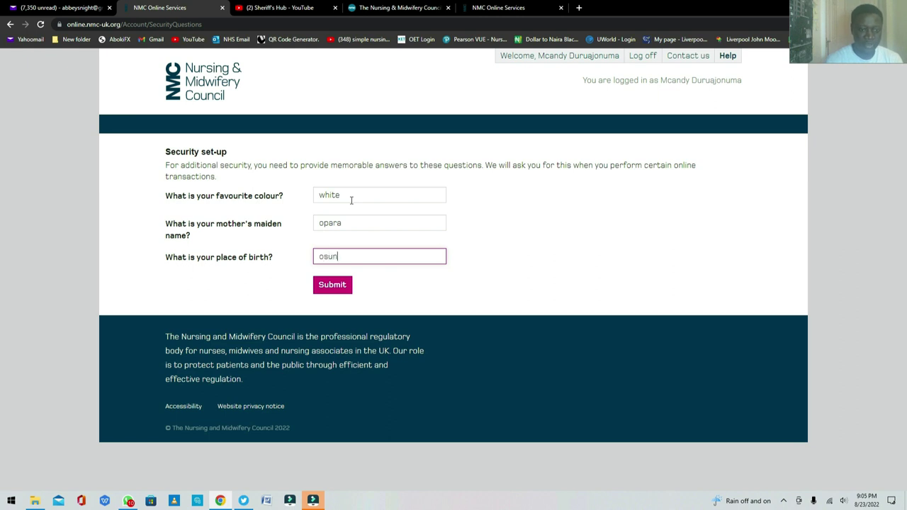
left_click(338, 288)
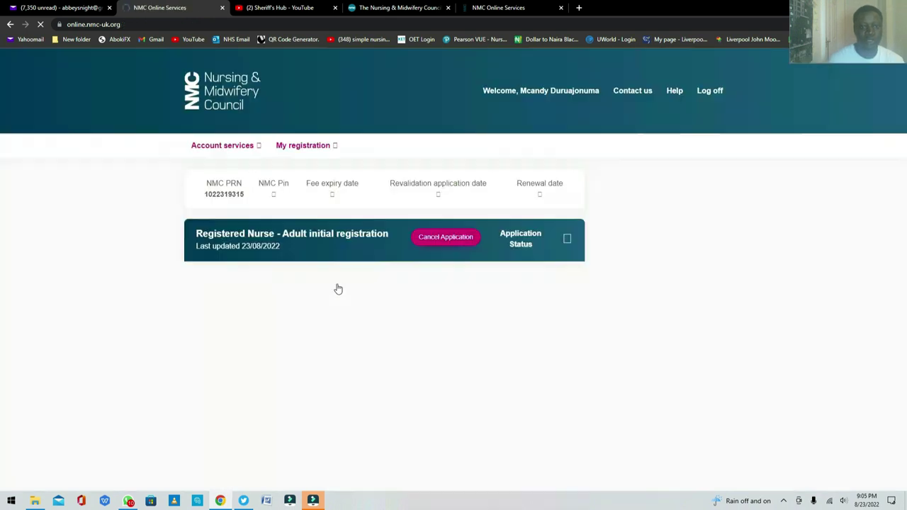
scroll(453, 301, "down", 1)
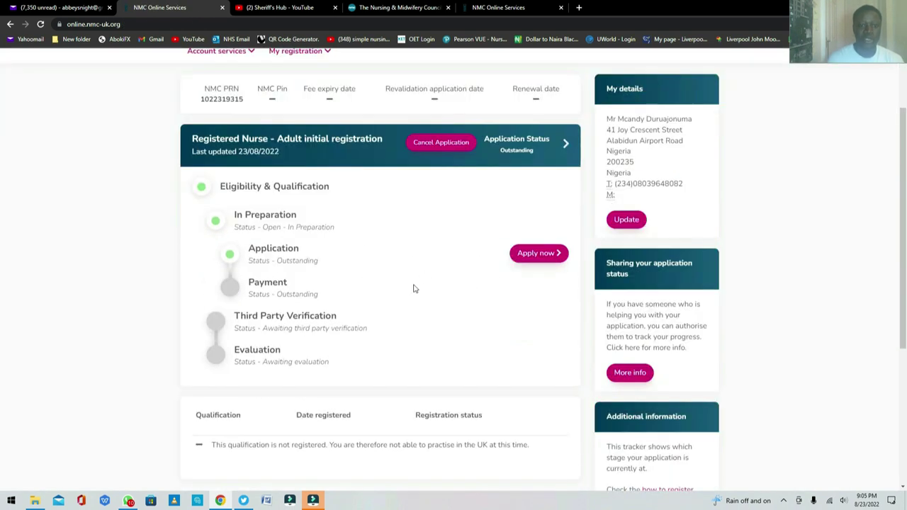
scroll(425, 283, "up", 1)
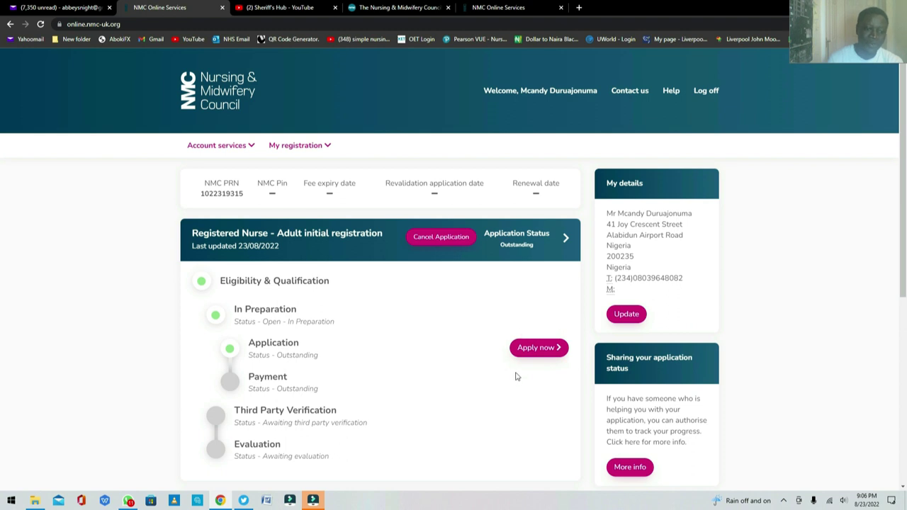
Start the Equality and Diversity form and tick all six caring responsibilities, child through secondary carer
left_click(539, 354)
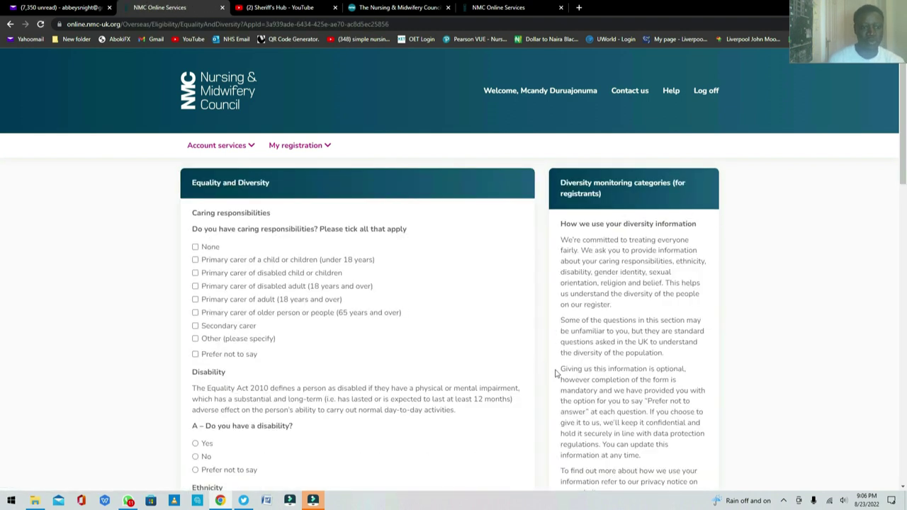
scroll(369, 339, "down", 2)
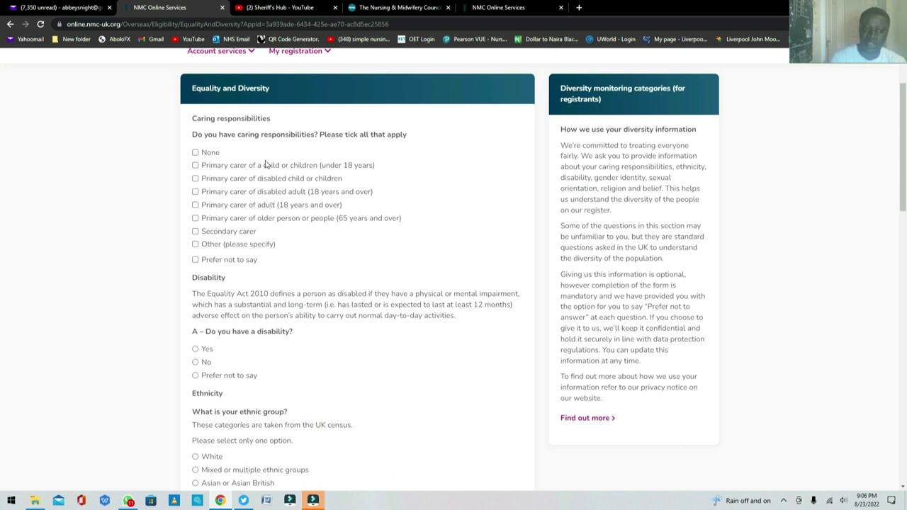
left_click(196, 166)
left_click(196, 178)
left_click(196, 192)
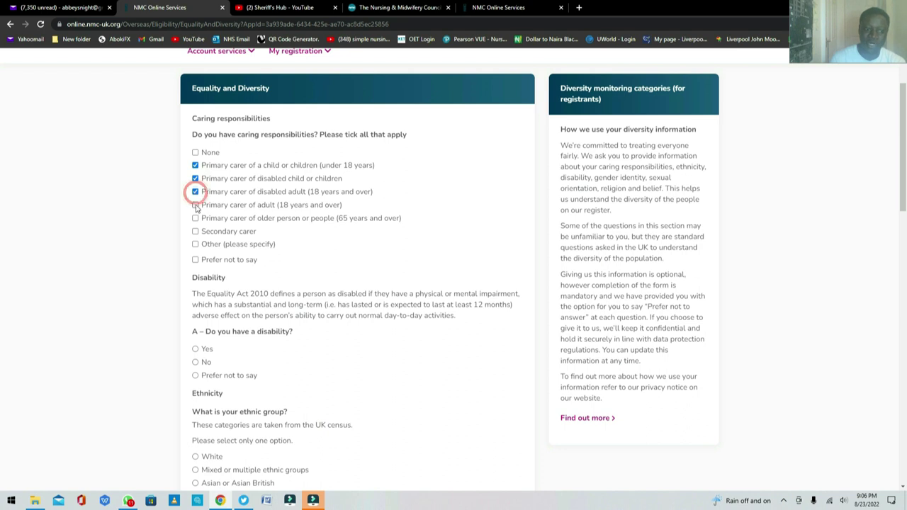
left_click(195, 205)
left_click(196, 218)
left_click(195, 231)
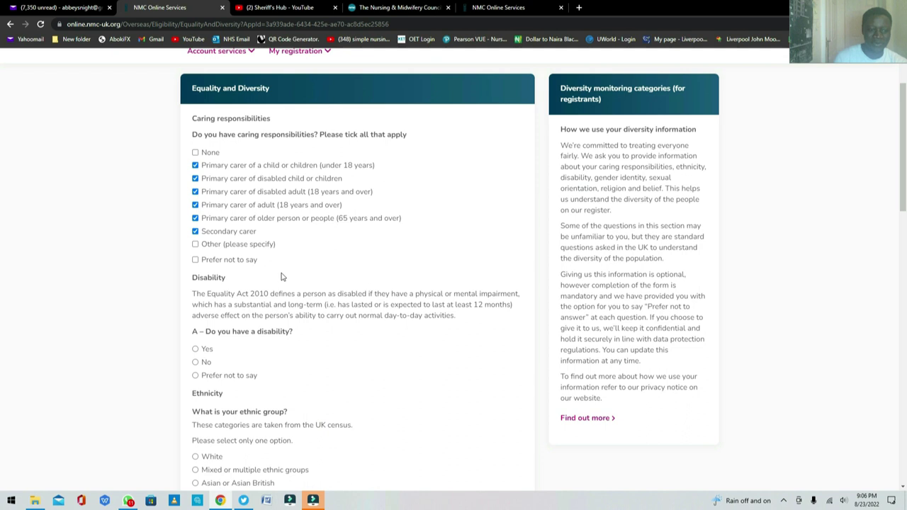
Answer No to having a disability
scroll(281, 276, "down", 1)
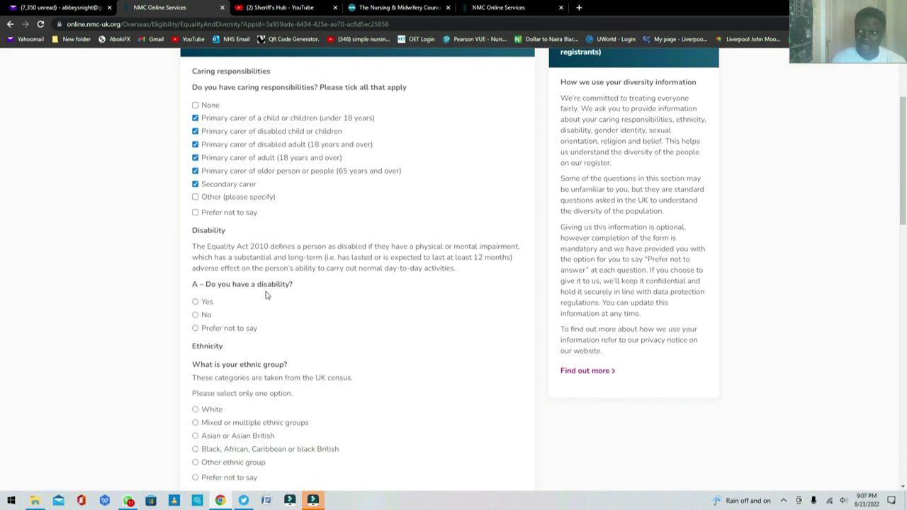
left_click(196, 302)
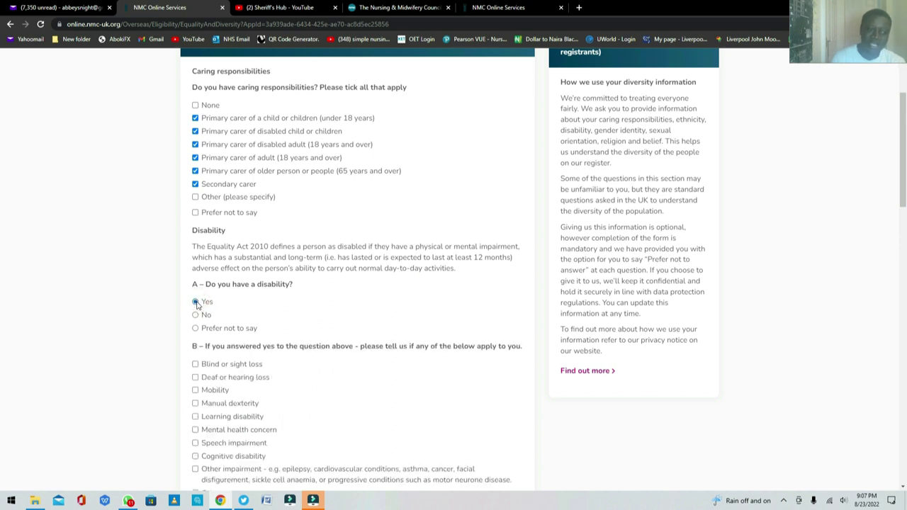
left_click(196, 315)
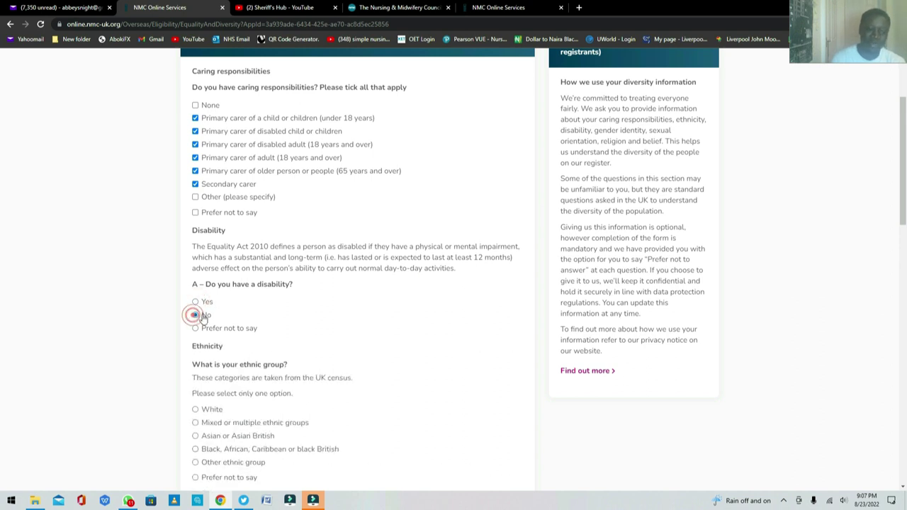
scroll(237, 323, "down", 1)
scroll(237, 322, "down", 2)
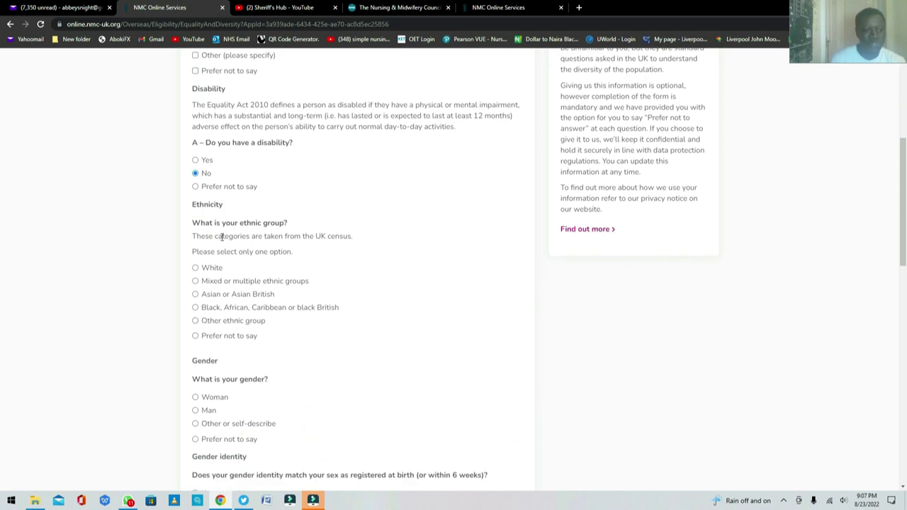
Choose Black/African ethnicity, gender Man, and Yes for gender identity matching birth sex
left_click(195, 308)
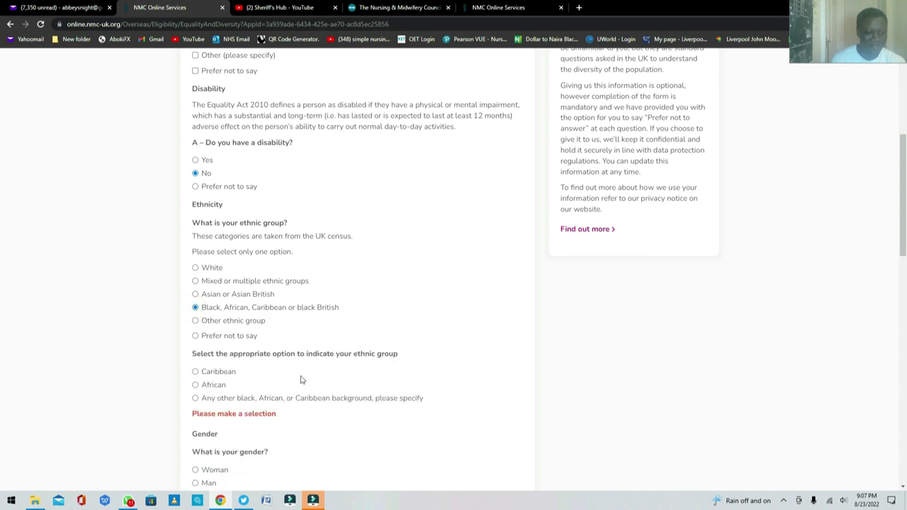
scroll(300, 381, "down", 1)
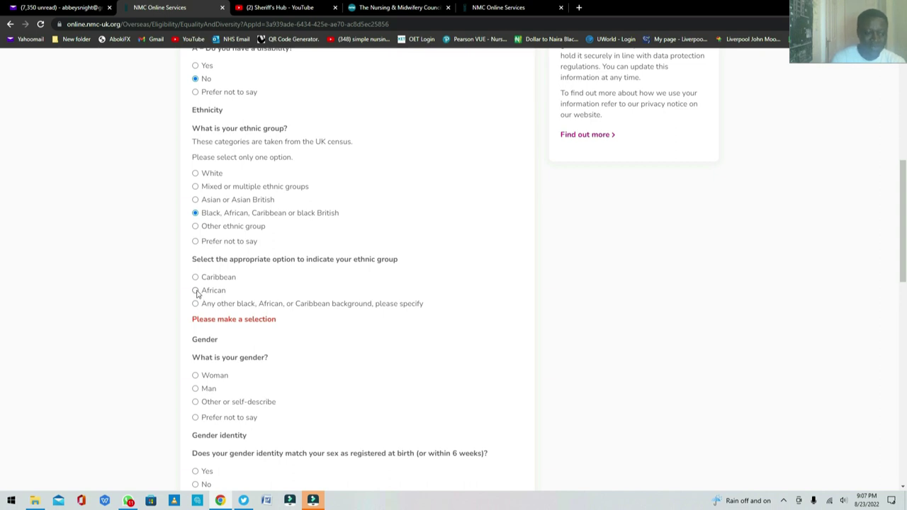
left_click(195, 291)
scroll(277, 369, "down", 1)
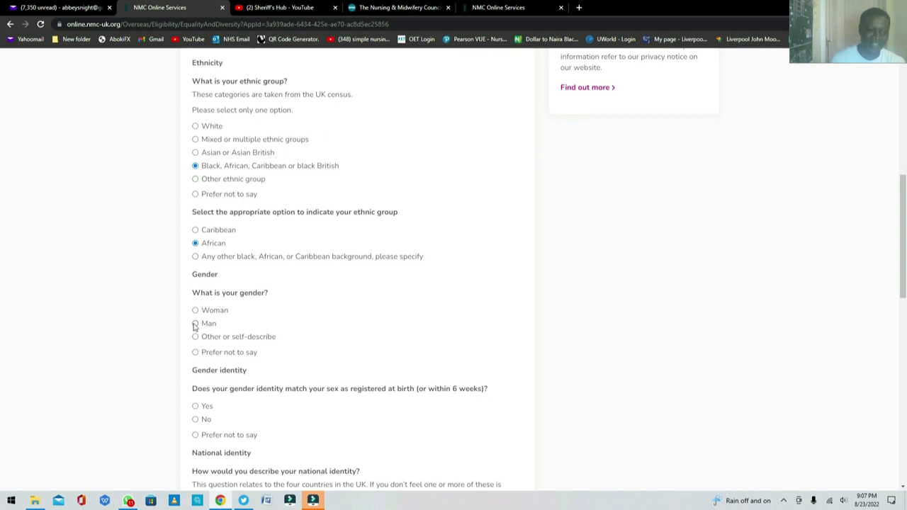
left_click(195, 324)
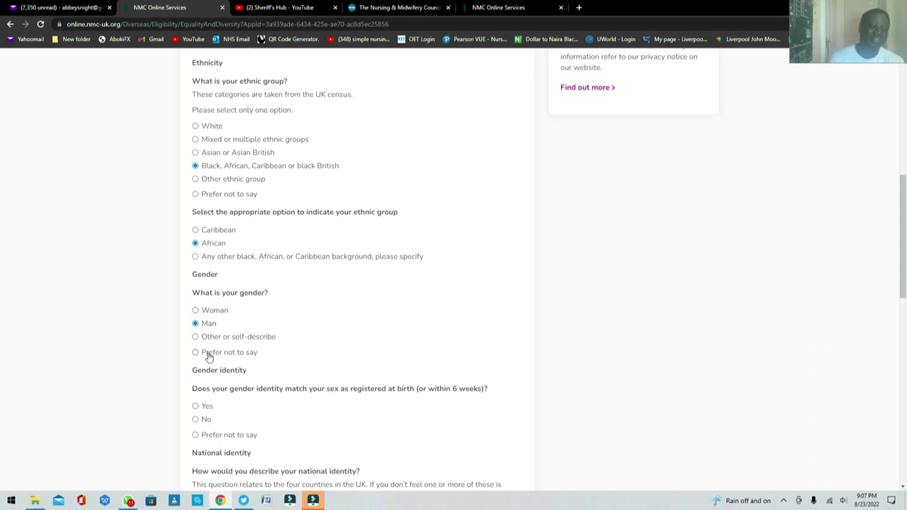
scroll(241, 360, "down", 1)
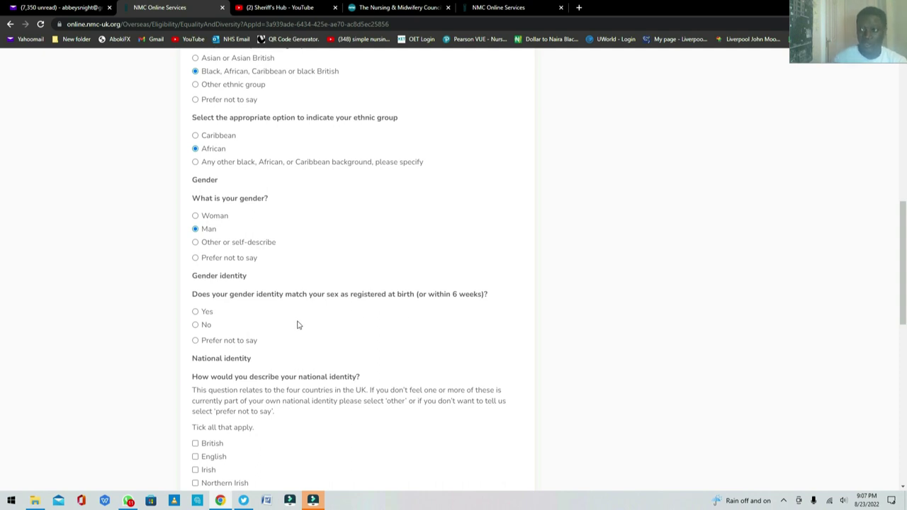
left_click(195, 311)
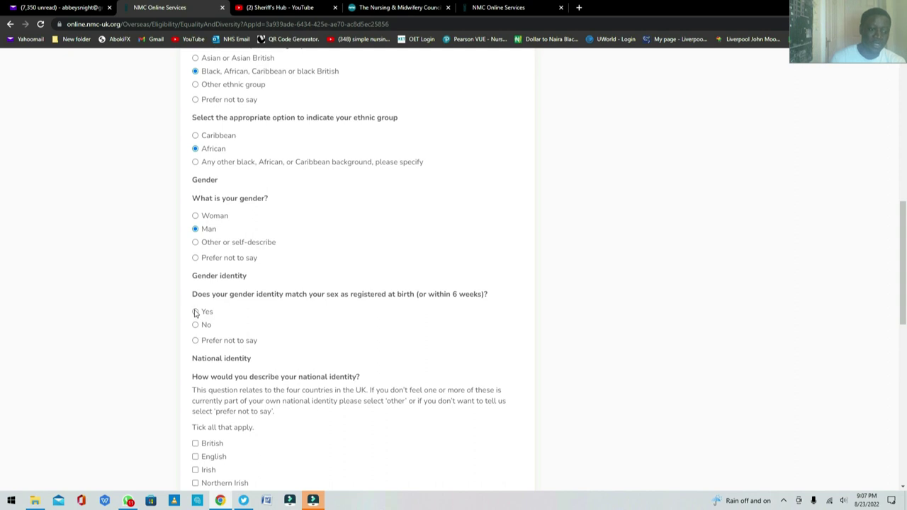
scroll(279, 345, "down", 2)
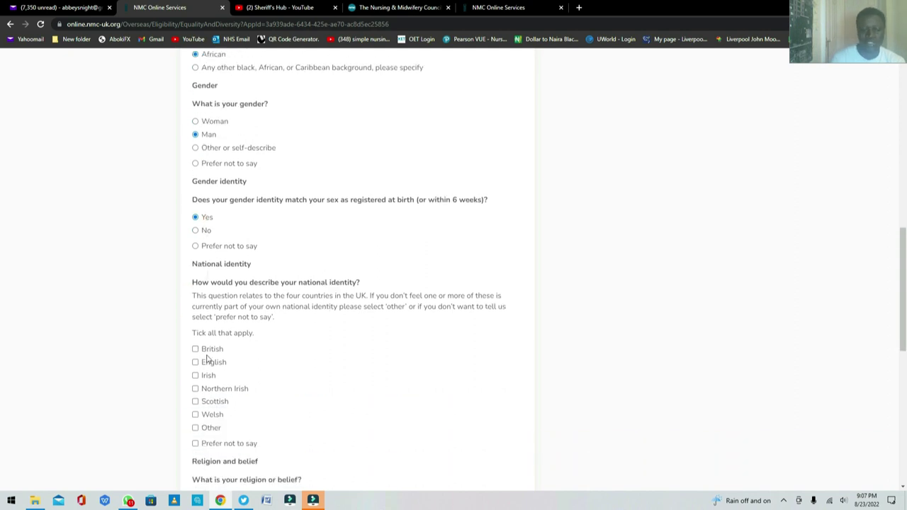
scroll(241, 363, "down", 1)
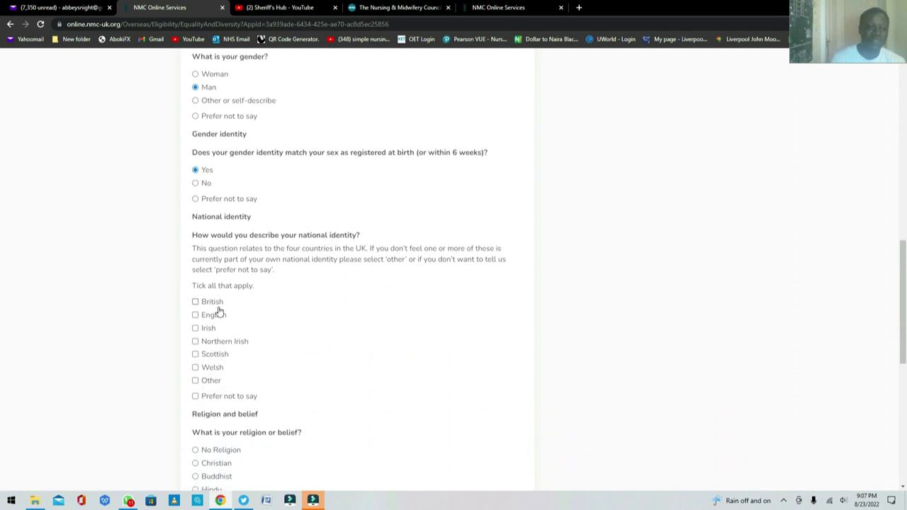
scroll(289, 369, "down", 2)
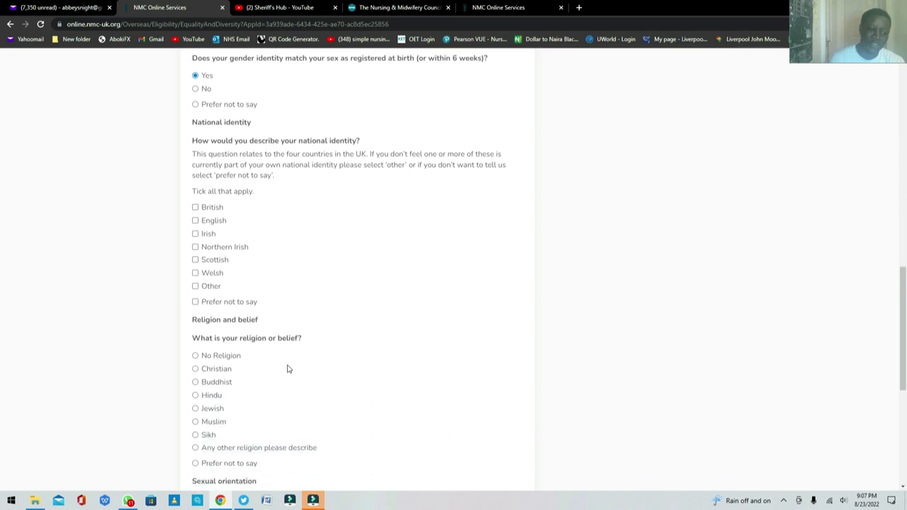
Set national identity to Other (Nigeria), religion Christian, orientation heterosexual or straight, and continue
left_click(195, 286)
left_click(264, 318)
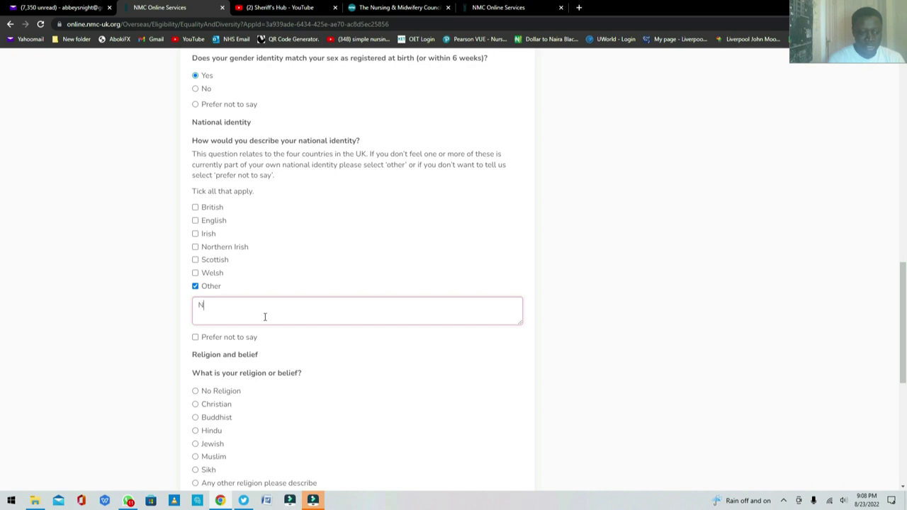
type("Nigeria")
scroll(249, 373, "down", 2)
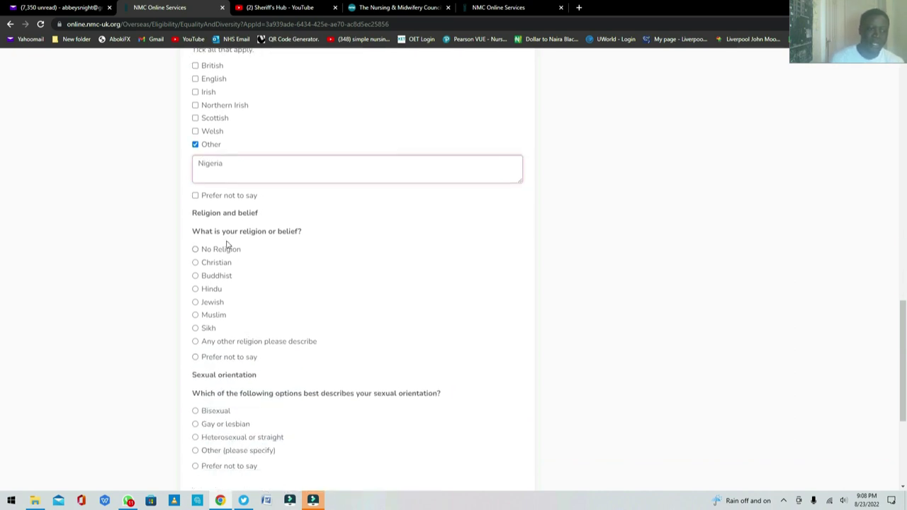
left_click(195, 263)
scroll(271, 324, "down", 2)
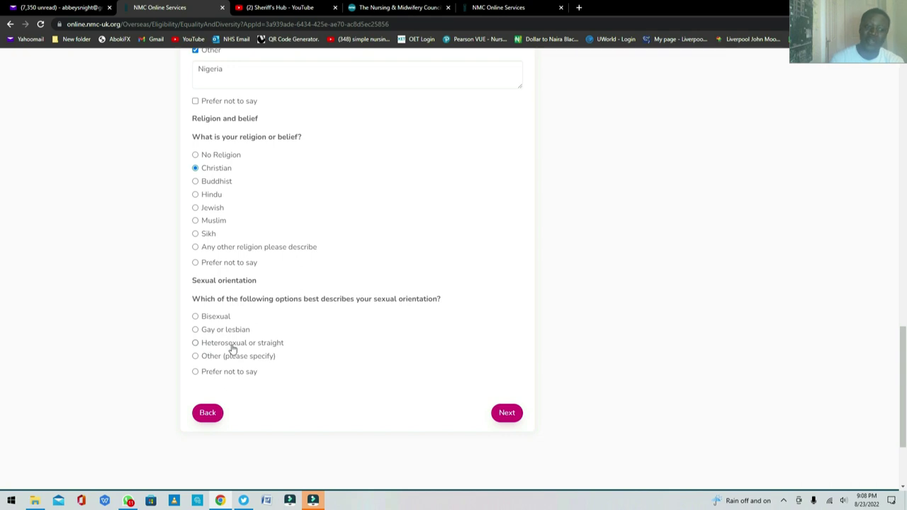
left_click(195, 343)
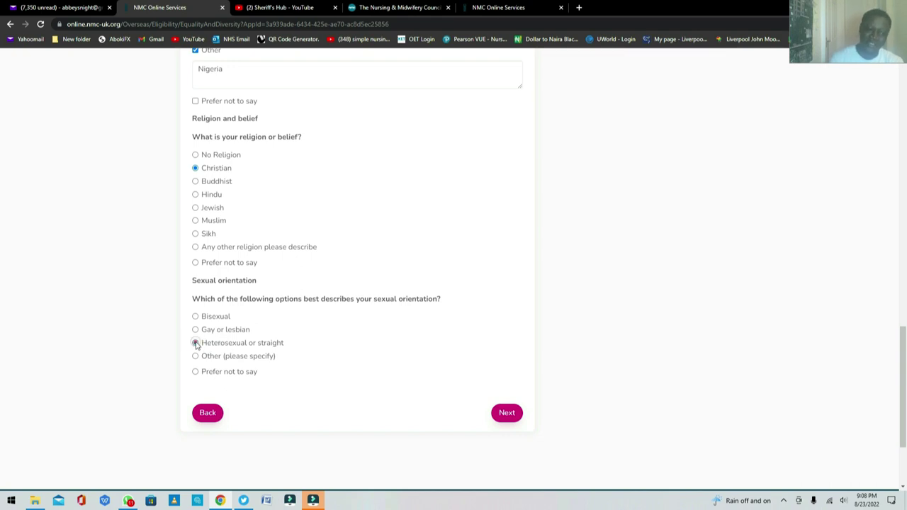
left_click(511, 413)
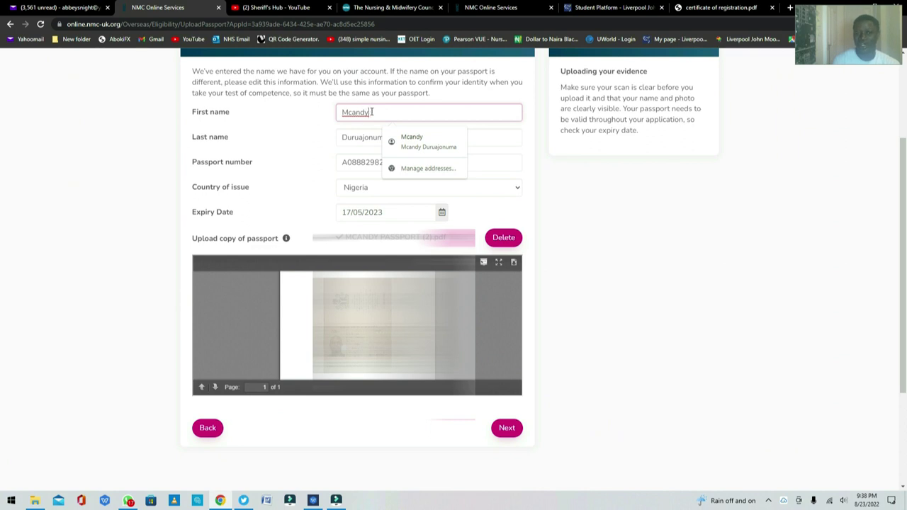
Dismiss the name autofill list and continue past the uploaded passport copy
left_click(439, 430)
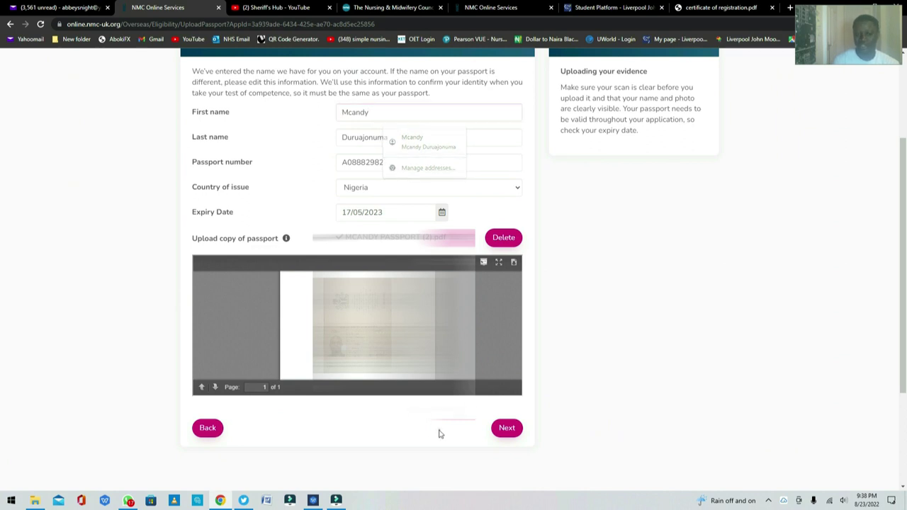
left_click(506, 430)
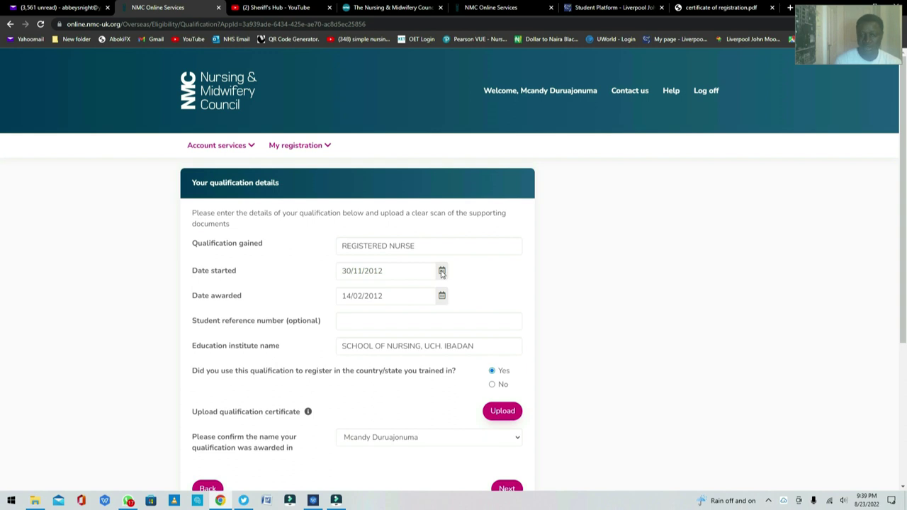
Open the Date started calendar and step back from 2012 to the 2009 month view
left_click(441, 273)
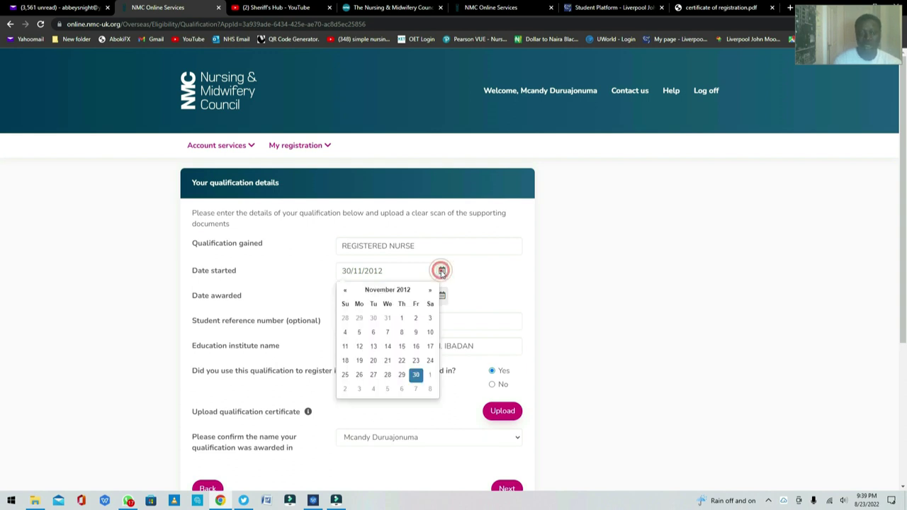
left_click(408, 291)
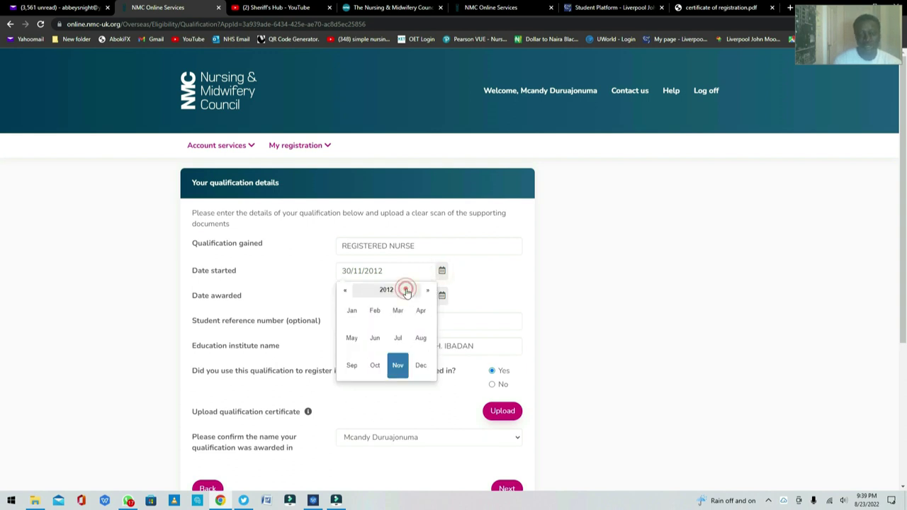
left_click(346, 292)
left_click(346, 291)
left_click(346, 291)
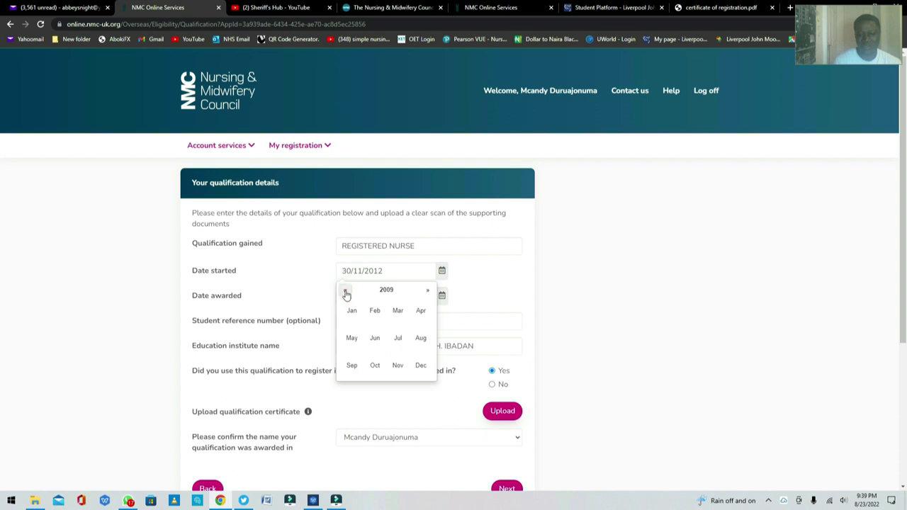
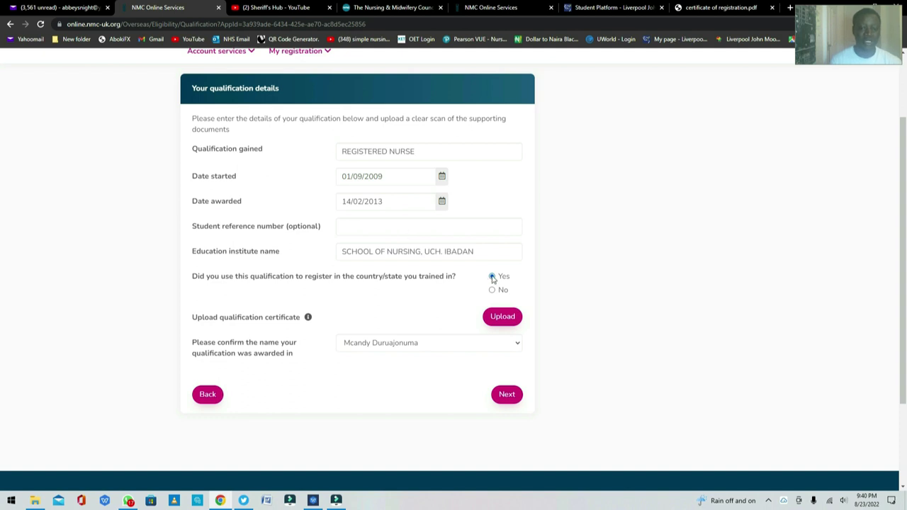
Upload SON-UCH CERTIFICATE.pdf from Downloads as the qualification certificate, then move to the next page
left_click(502, 319)
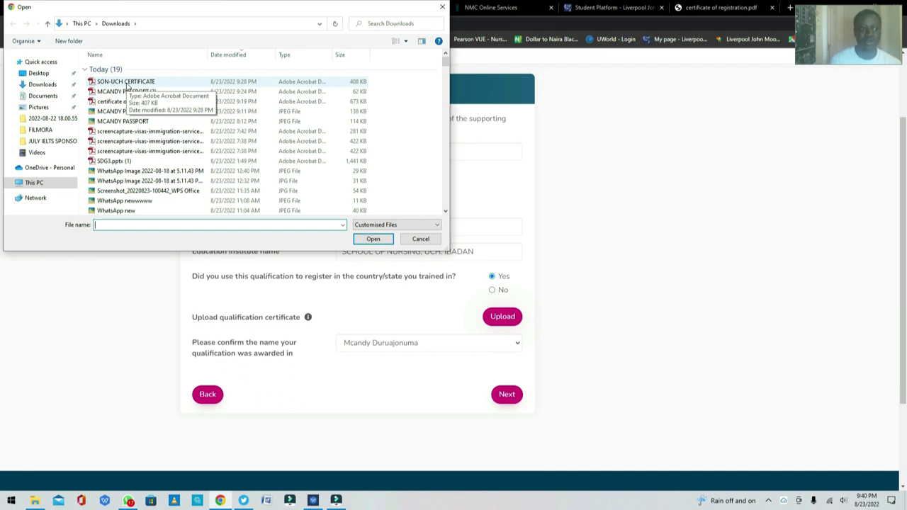
left_click(127, 83)
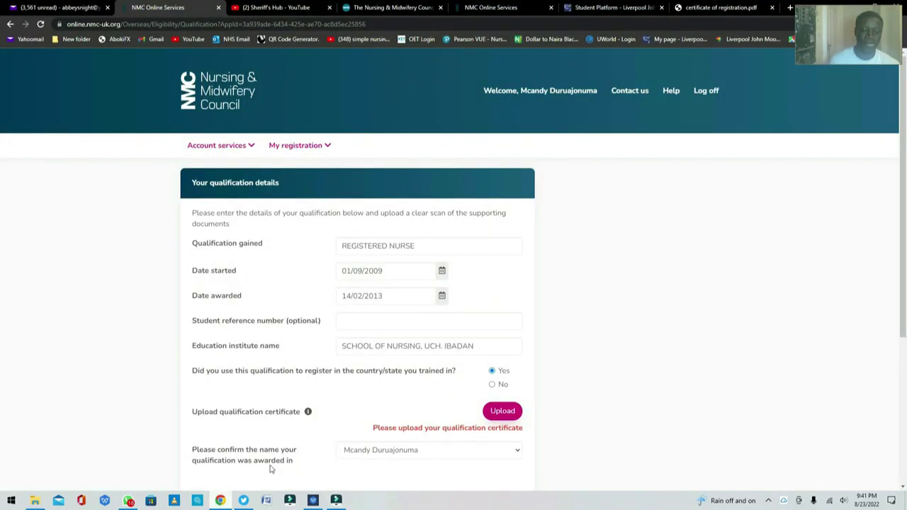
scroll(502, 415, "down", 2)
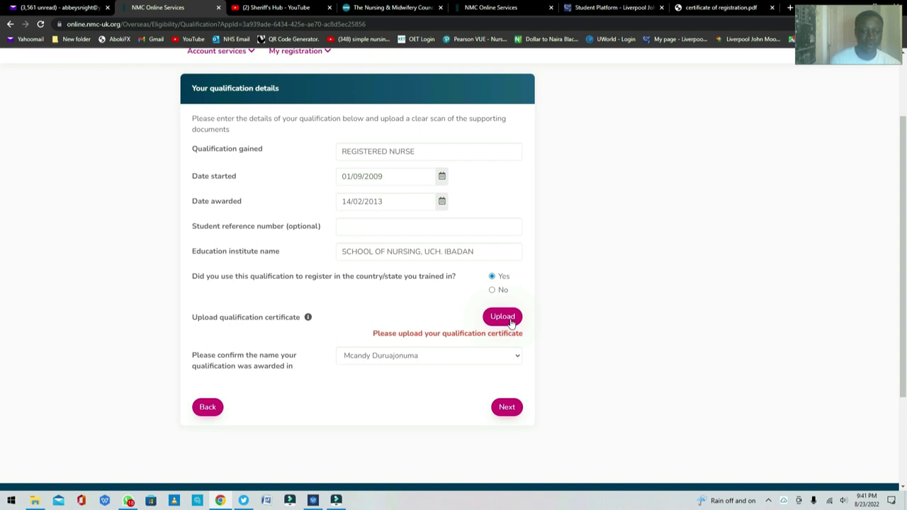
left_click(510, 322)
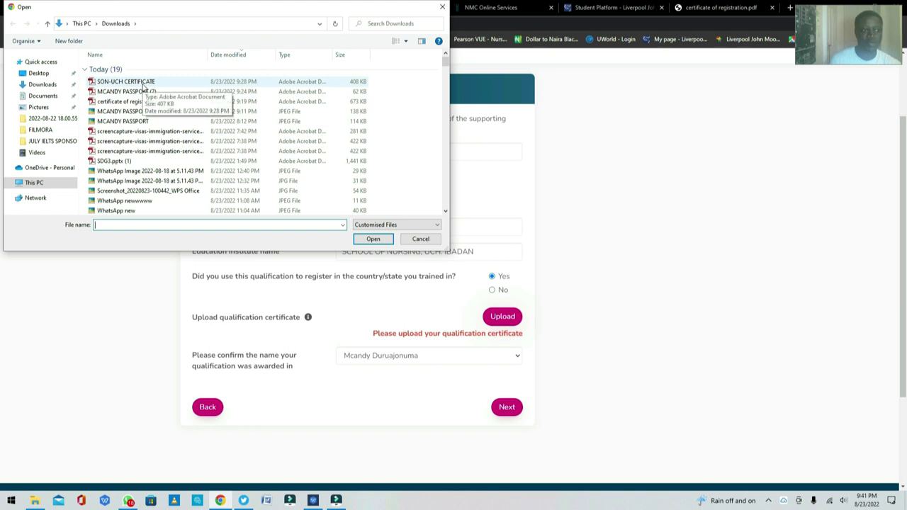
left_click(143, 84)
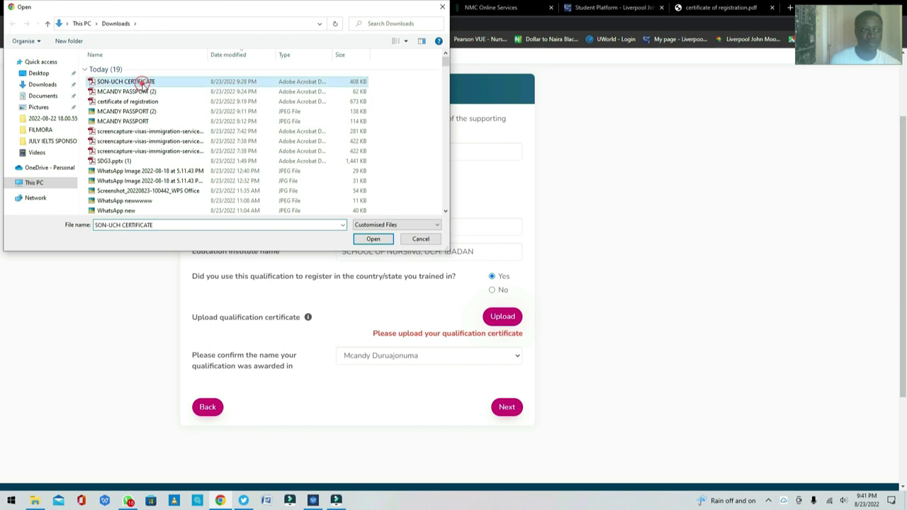
left_click(374, 239)
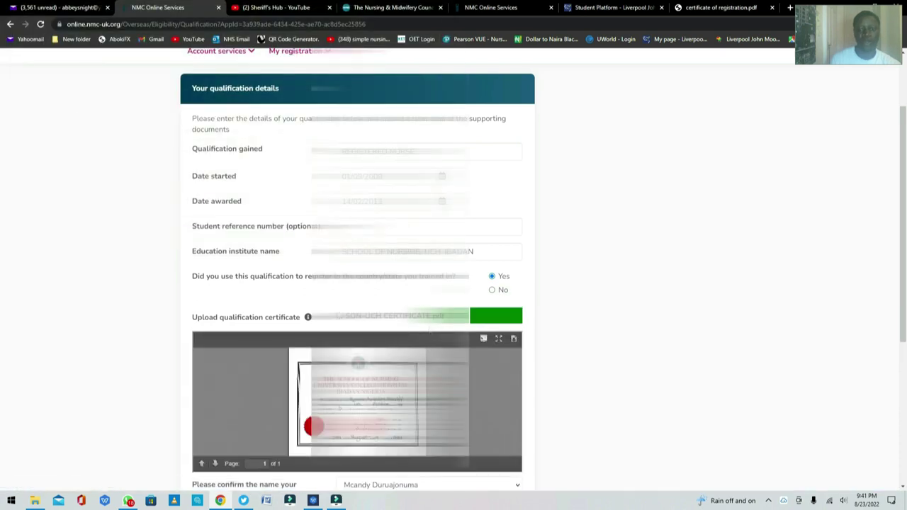
scroll(492, 277, "down", 4)
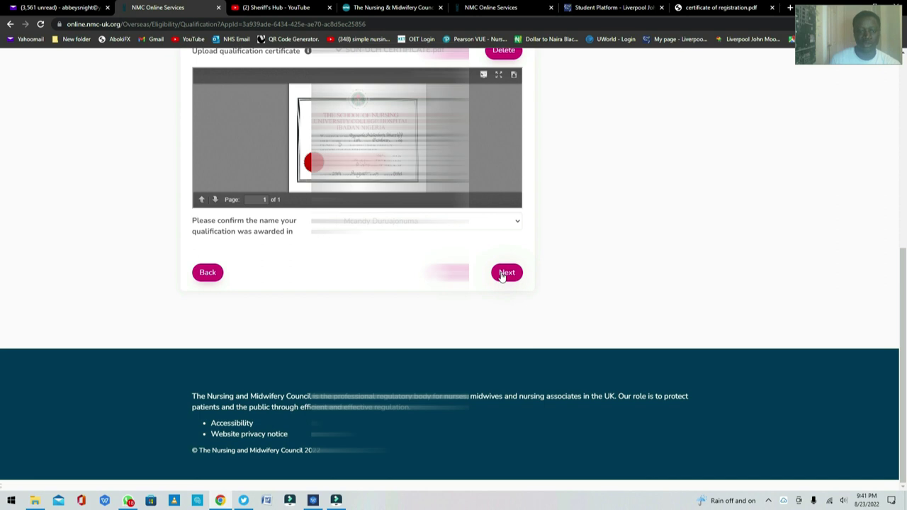
left_click(502, 275)
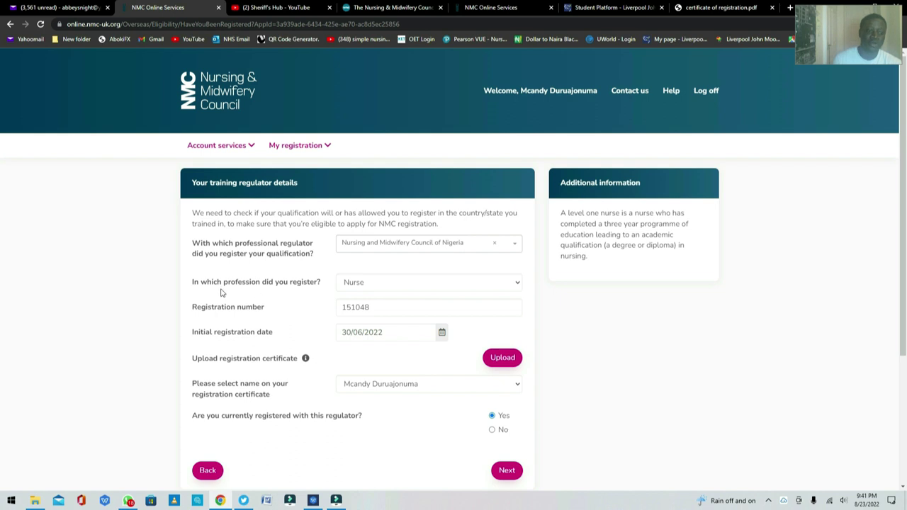
Keep Nurse as the profession and pick 30 June 2013 as the initial registration date
left_click(374, 286)
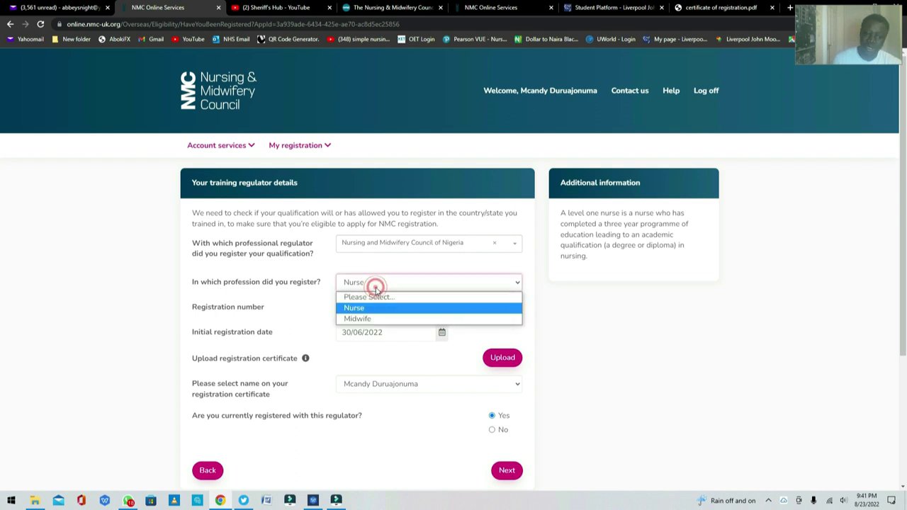
left_click(379, 307)
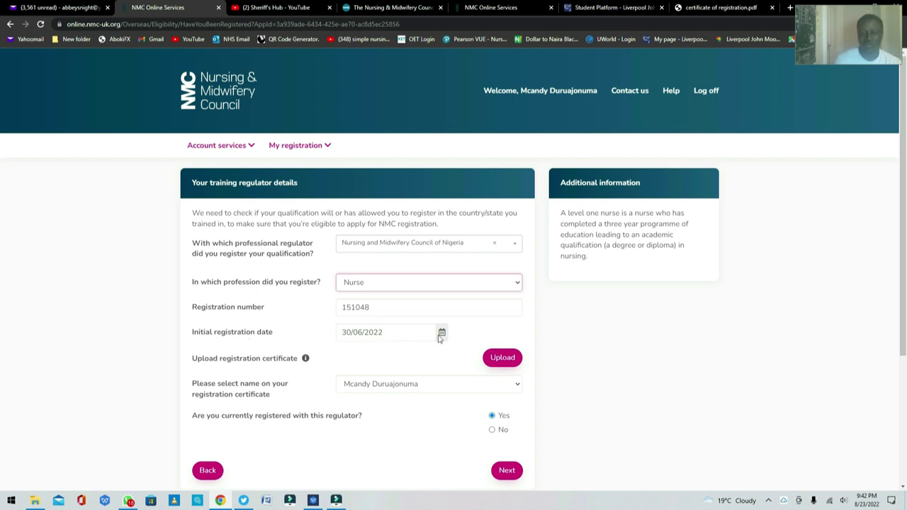
left_click(441, 332)
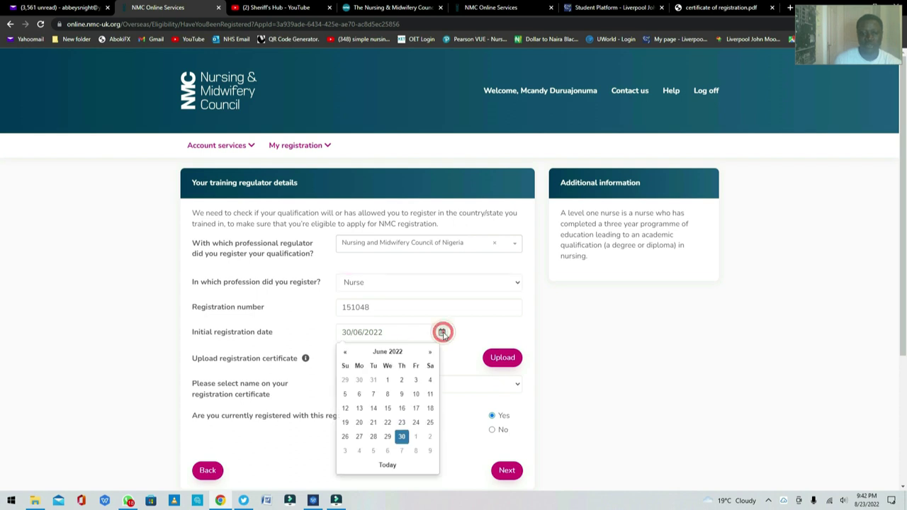
left_click(394, 352)
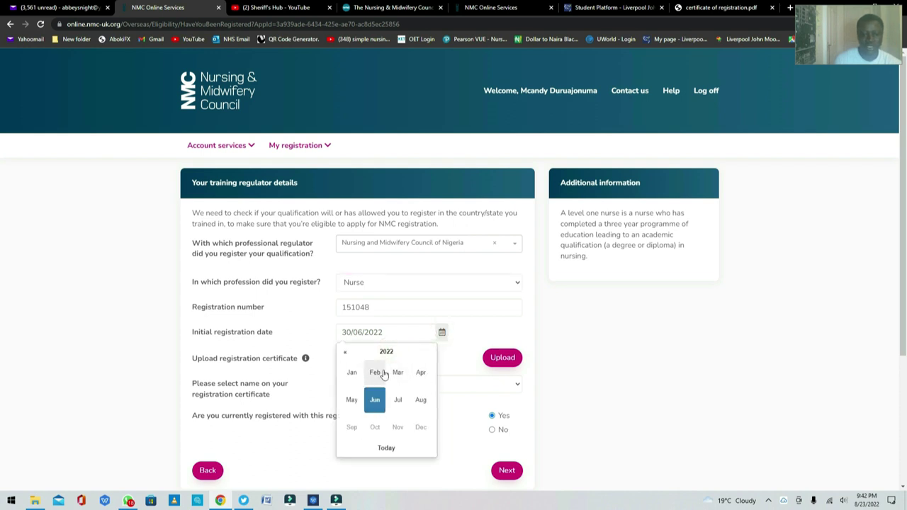
left_click(383, 354)
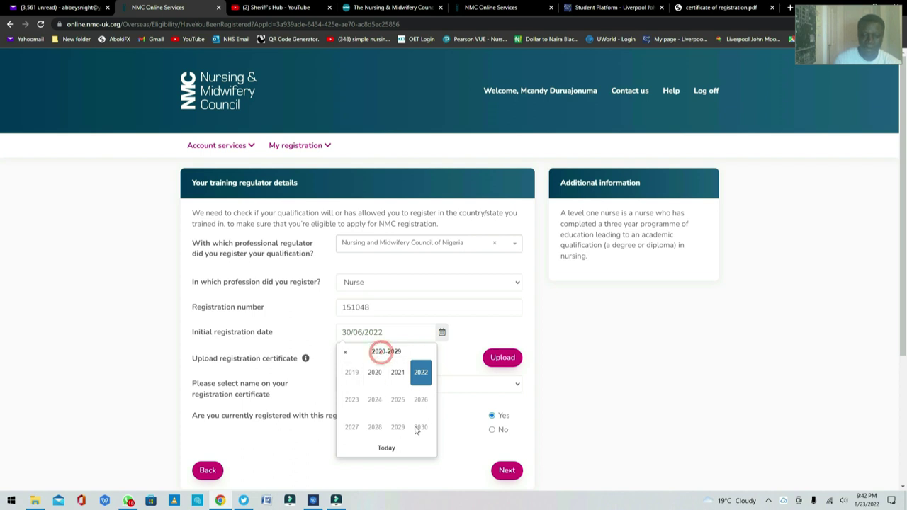
left_click(346, 353)
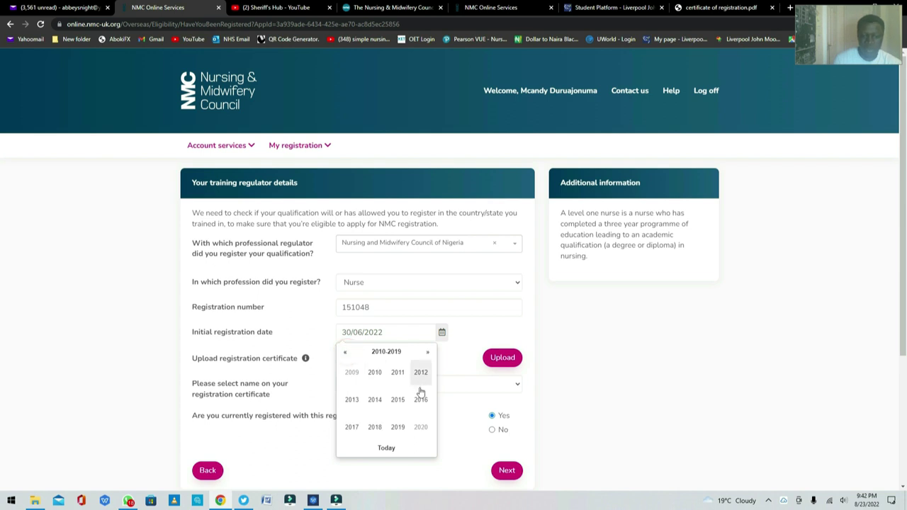
left_click(351, 399)
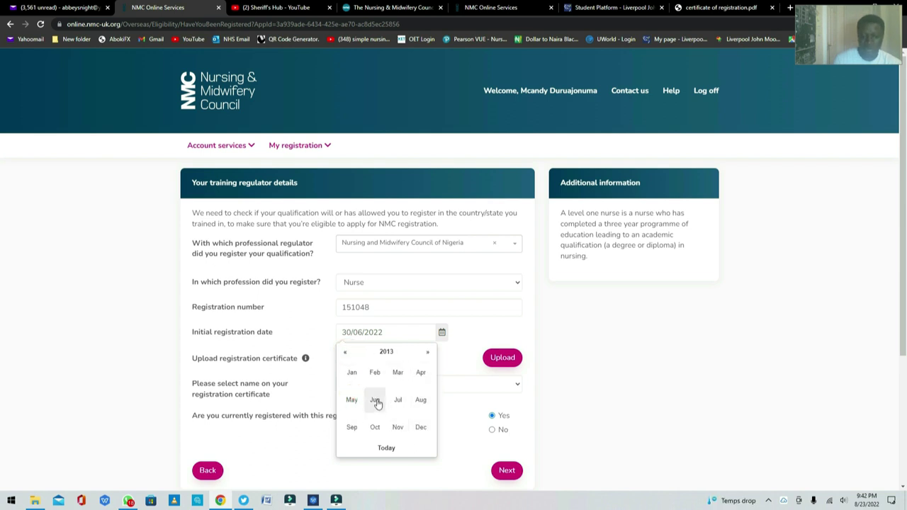
left_click(375, 400)
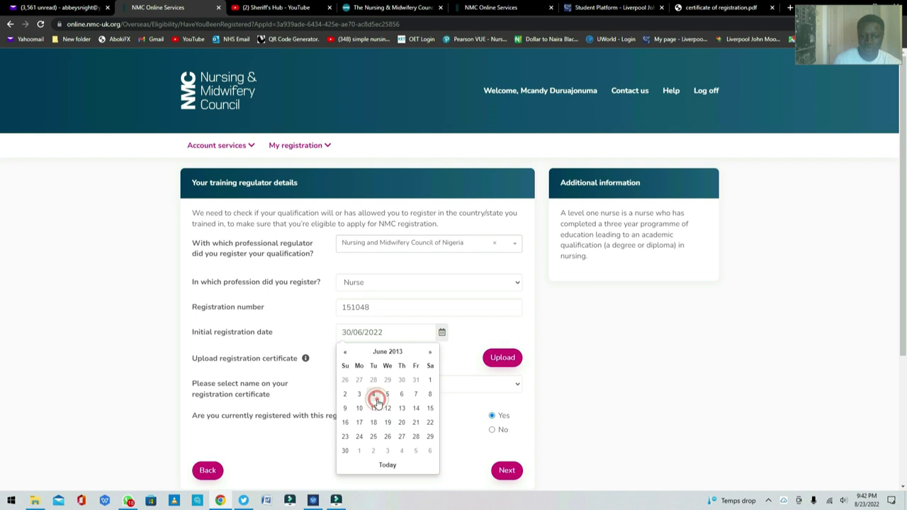
left_click(345, 450)
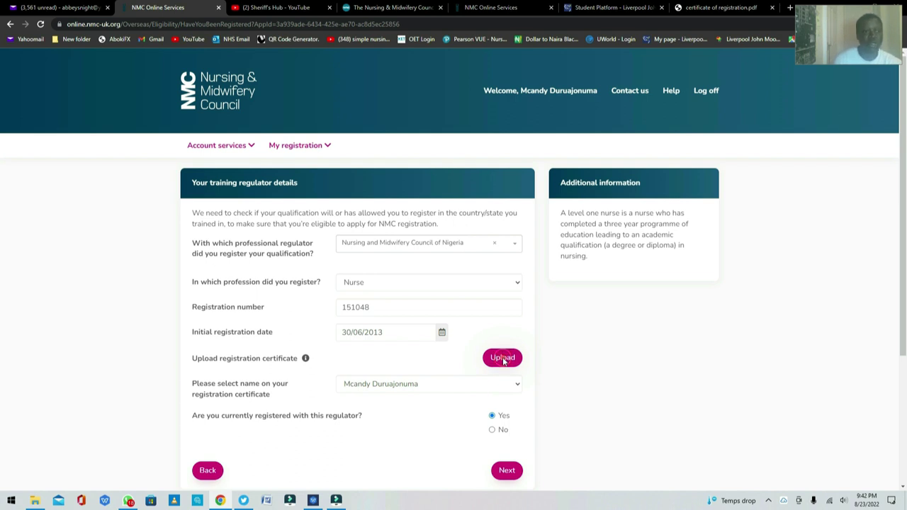
Attach certificate of registration.pdf as the registration certificate and submit the regulator details
left_click(503, 358)
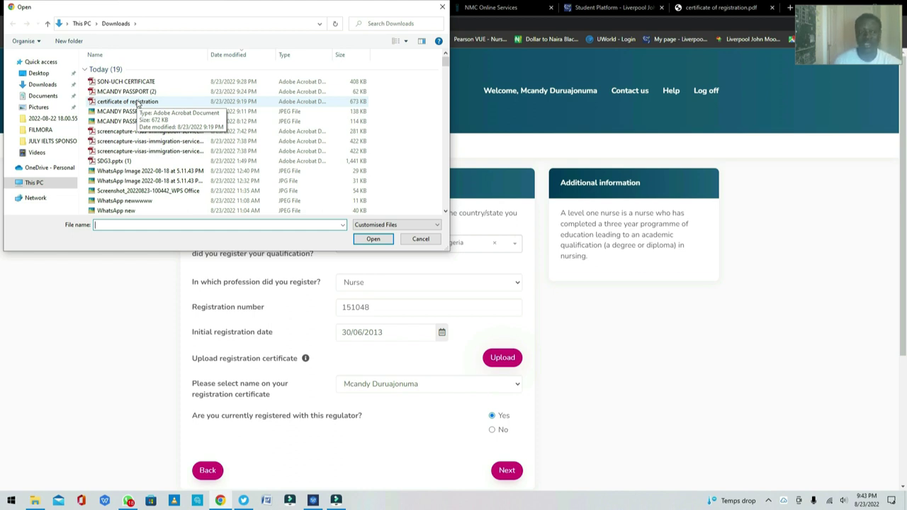
left_click(138, 104)
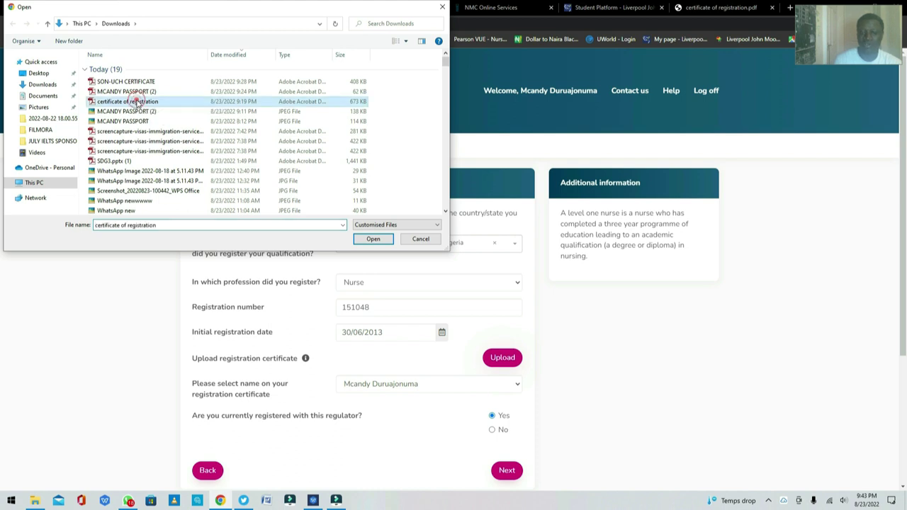
left_click(374, 240)
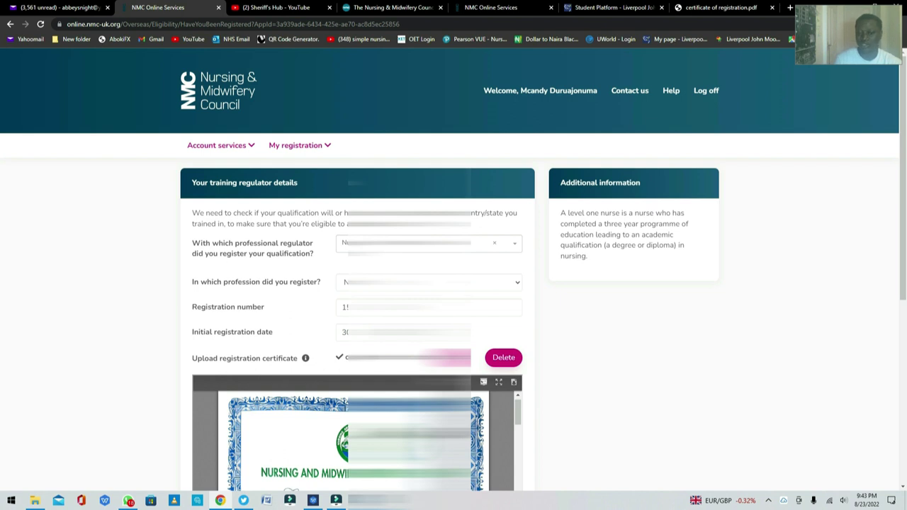
scroll(546, 333, "down", 3)
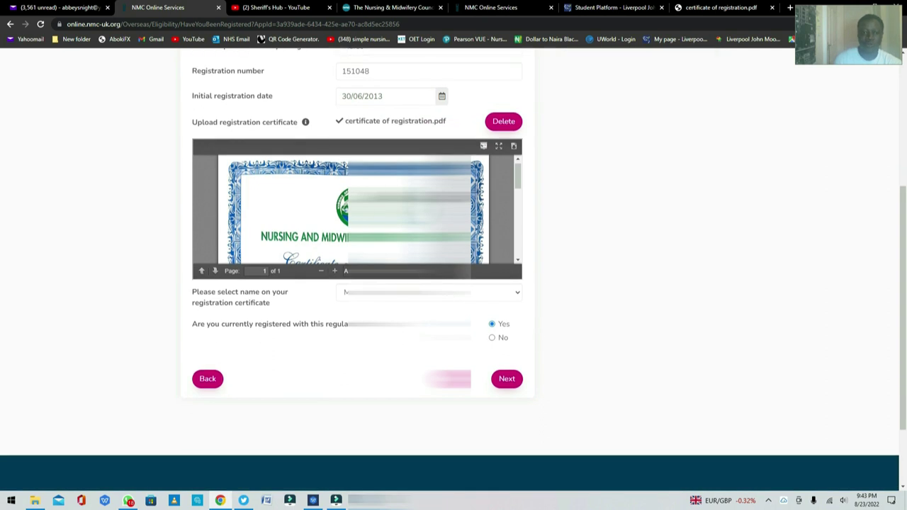
left_click(507, 381)
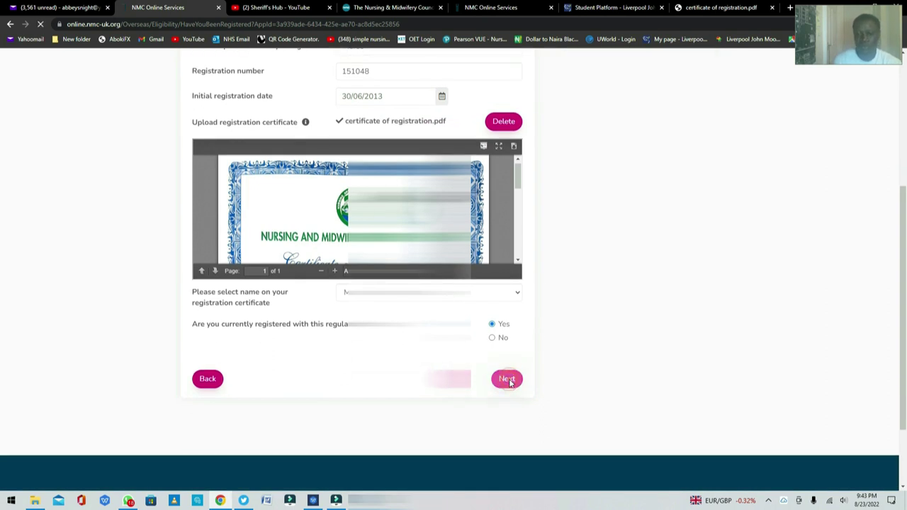
Tick the three declarations: accurate information, sharing for verification, and non-refundable evaluation fee
scroll(322, 320, "down", 2)
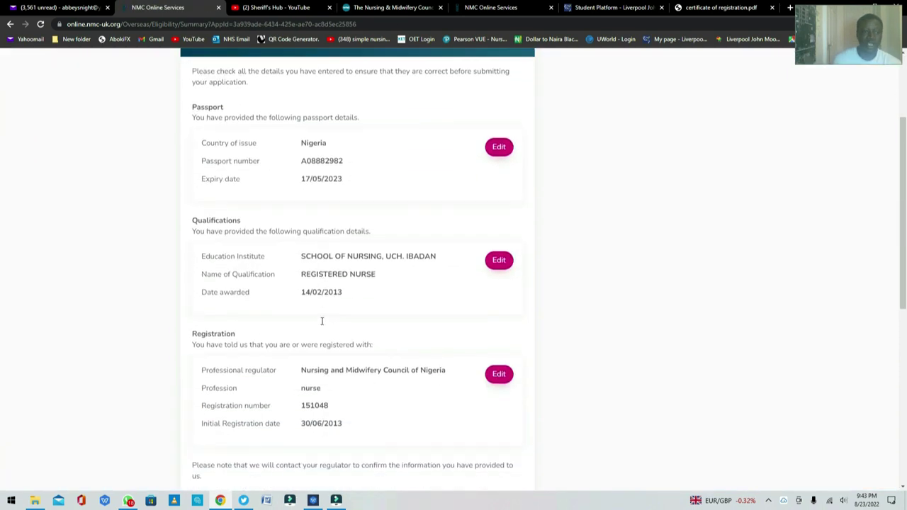
scroll(320, 320, "up", 2)
scroll(316, 282, "down", 2)
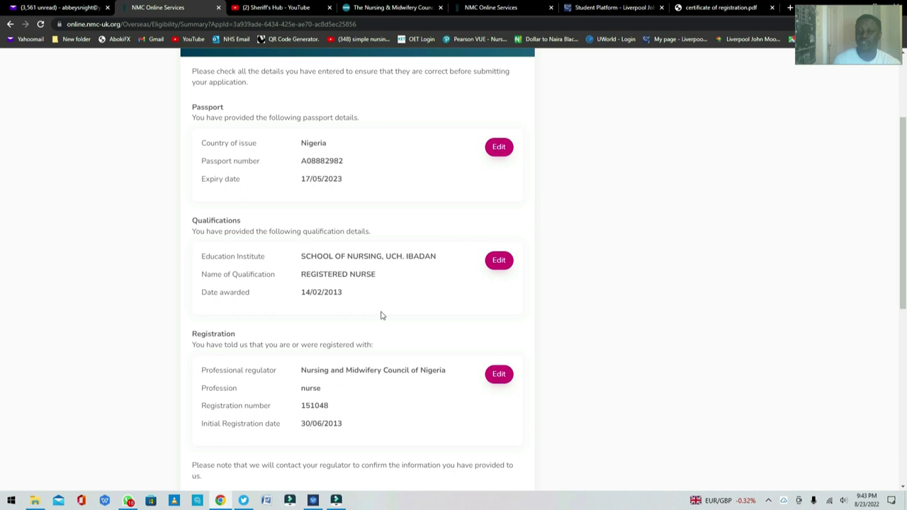
scroll(381, 314, "down", 4)
scroll(377, 301, "up", 5)
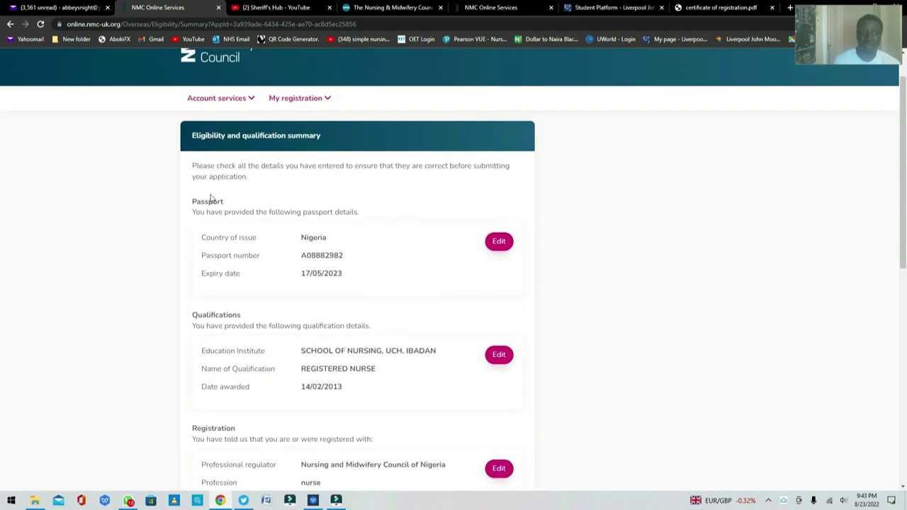
scroll(340, 273, "down", 5)
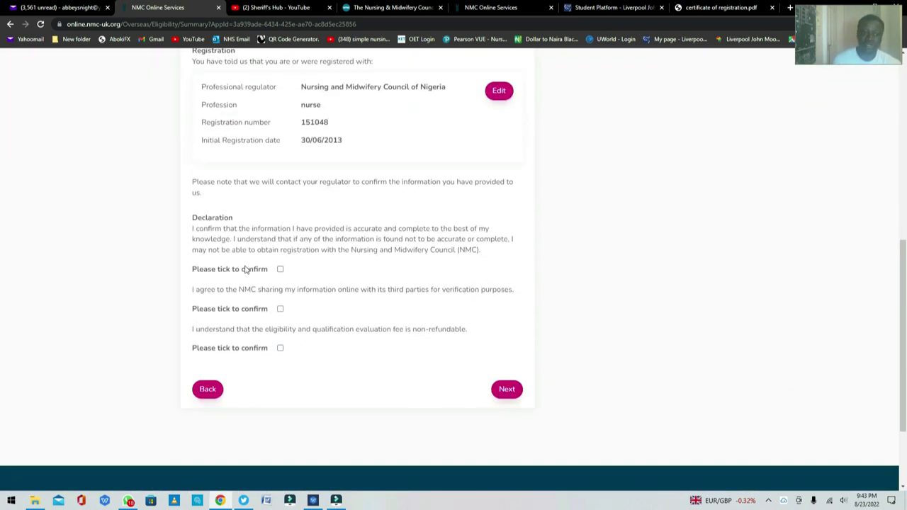
left_click(280, 270)
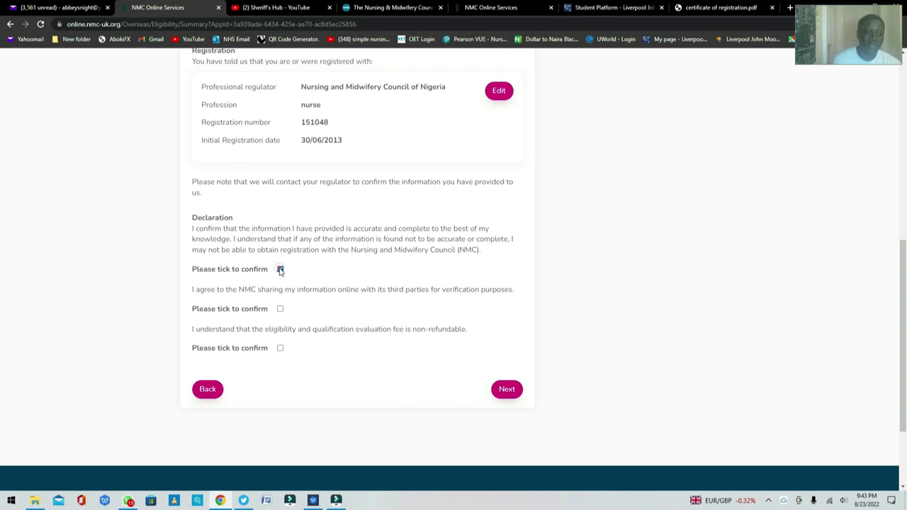
left_click(280, 310)
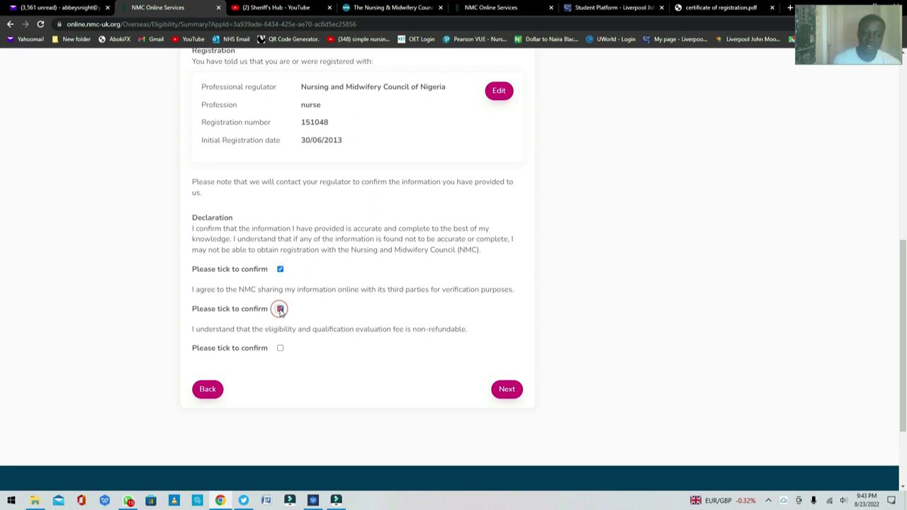
left_click(280, 348)
Submit the confirmed eligibility summary to reach the ready-to-submit page
scroll(338, 282, "up", 5)
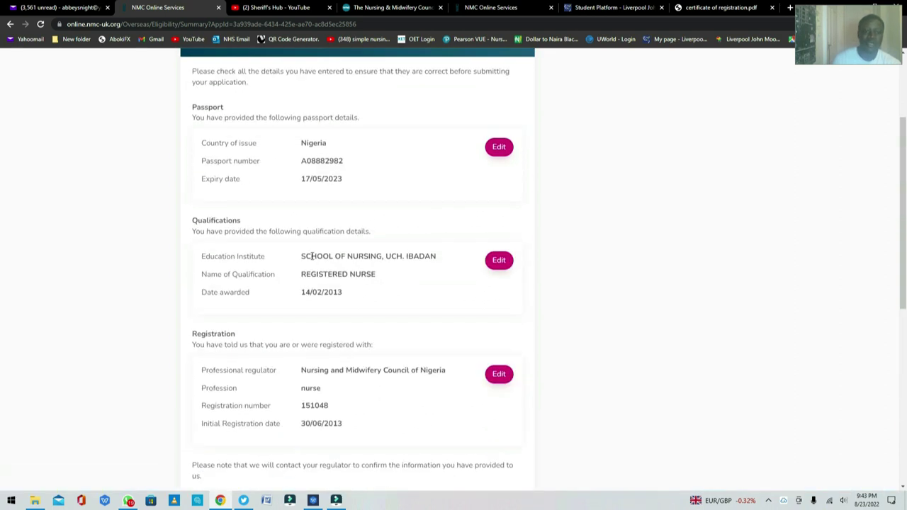
scroll(340, 208, "down", 5)
scroll(437, 184, "up", 5)
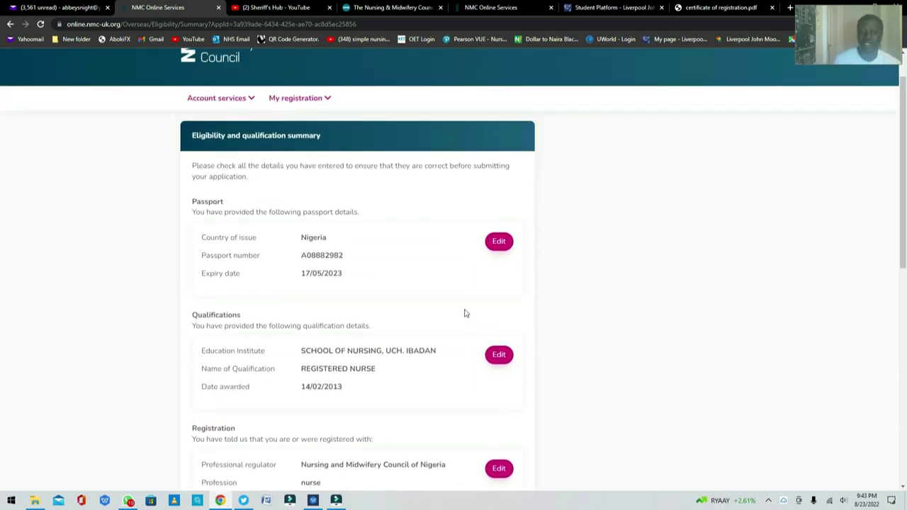
scroll(469, 318, "down", 7)
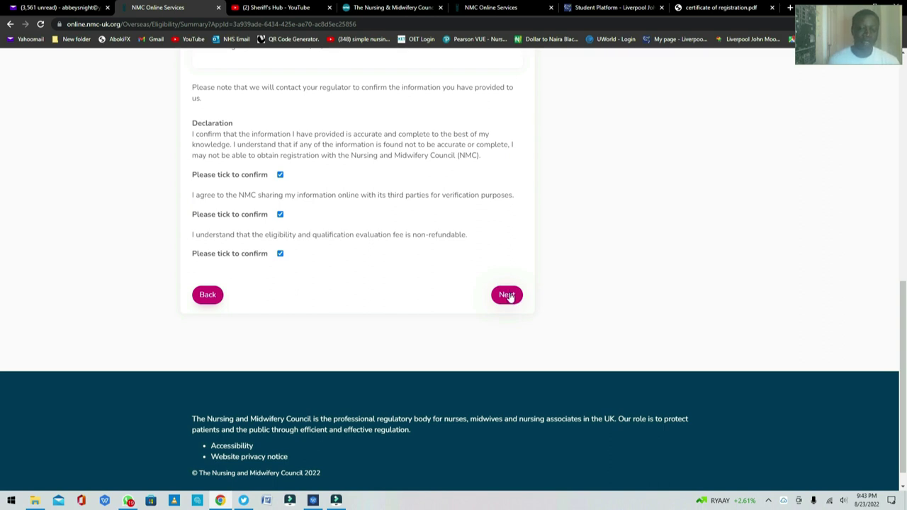
left_click(507, 296)
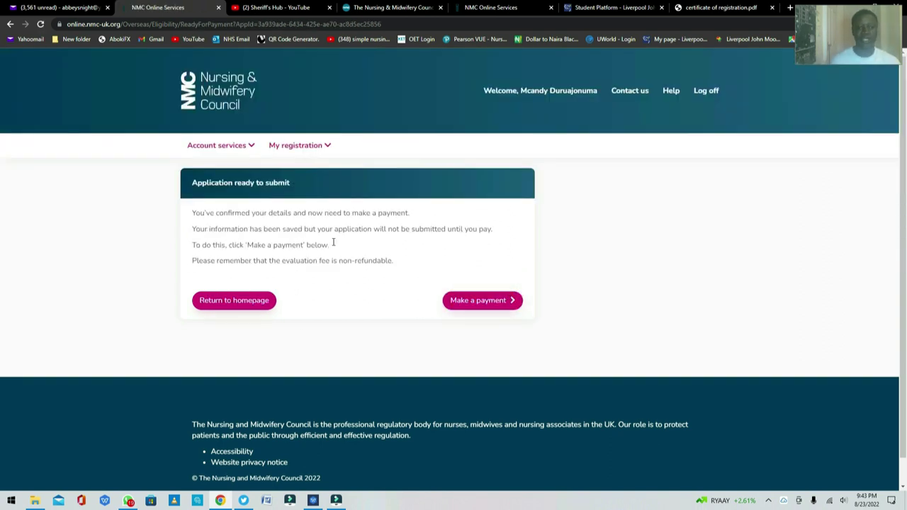
Start the 140.00 GBP fee payment, choose Mastercard, and review the card and billing form
left_click(487, 306)
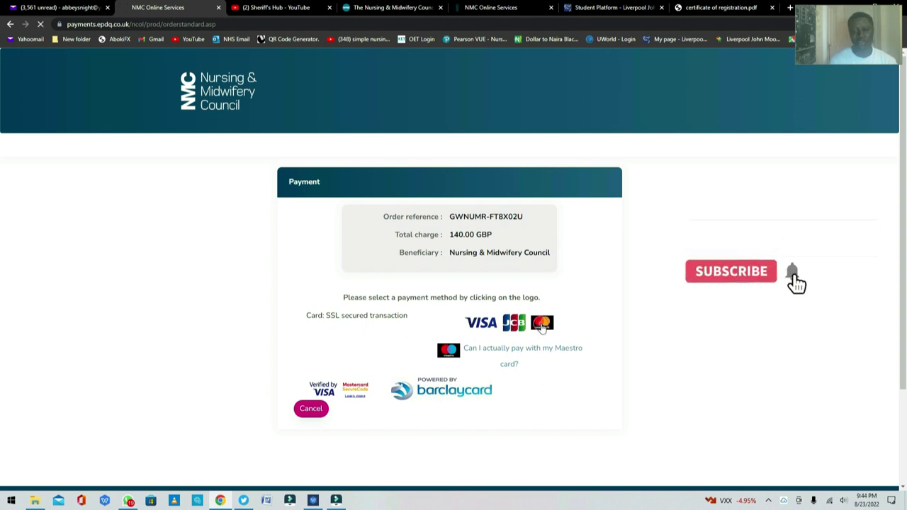
left_click(542, 324)
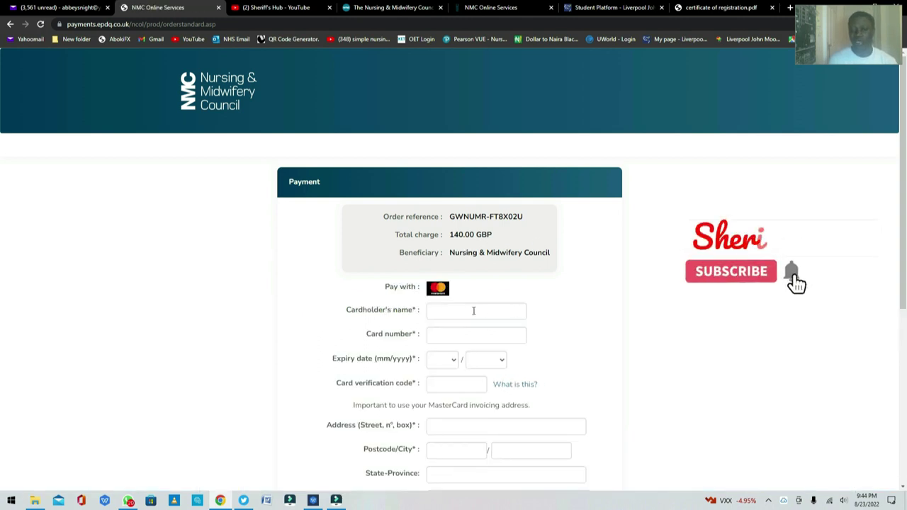
scroll(496, 319, "down", 4)
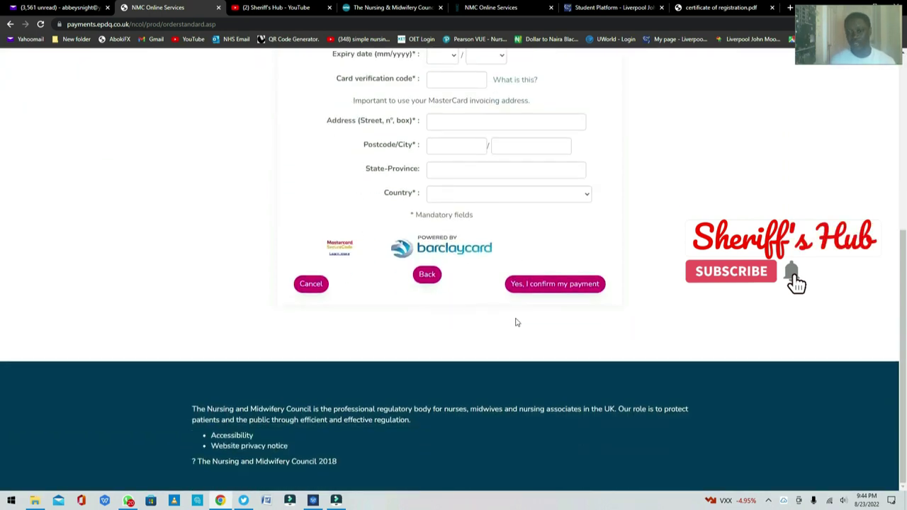
scroll(518, 319, "up", 3)
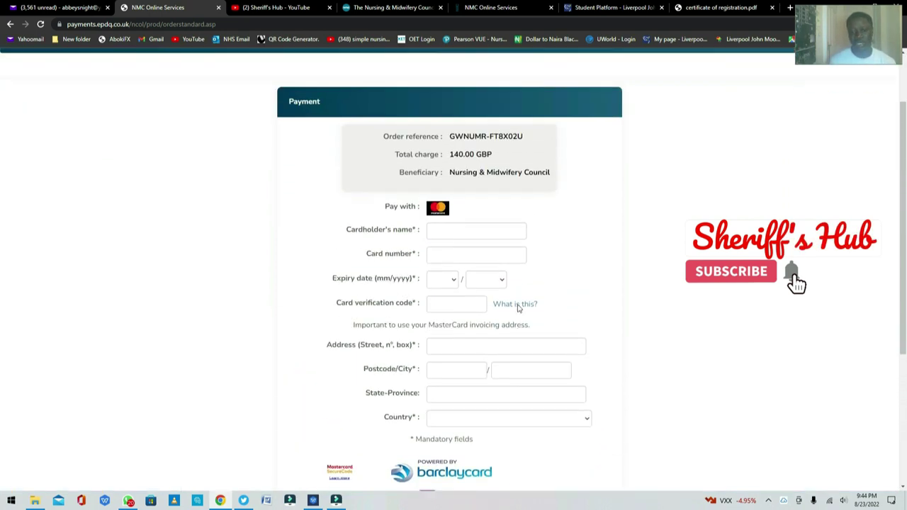
scroll(518, 315, "down", 3)
scroll(518, 310, "down", 1)
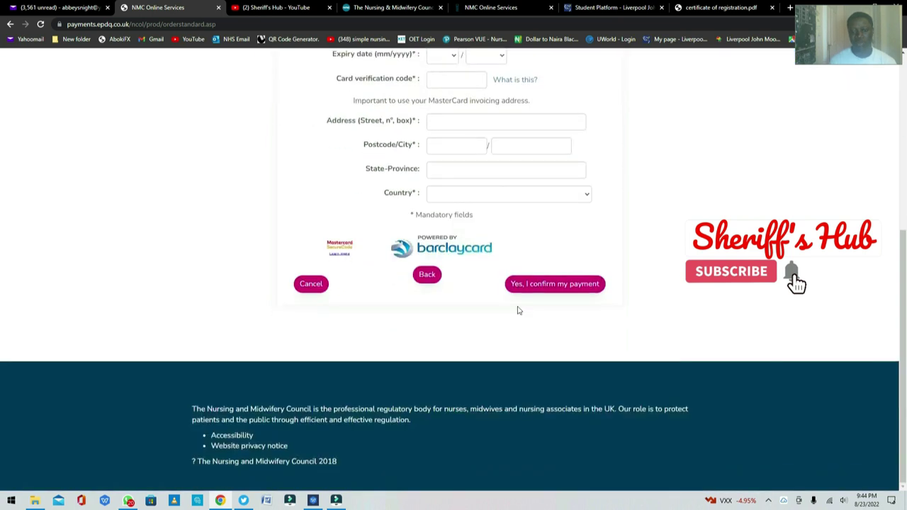